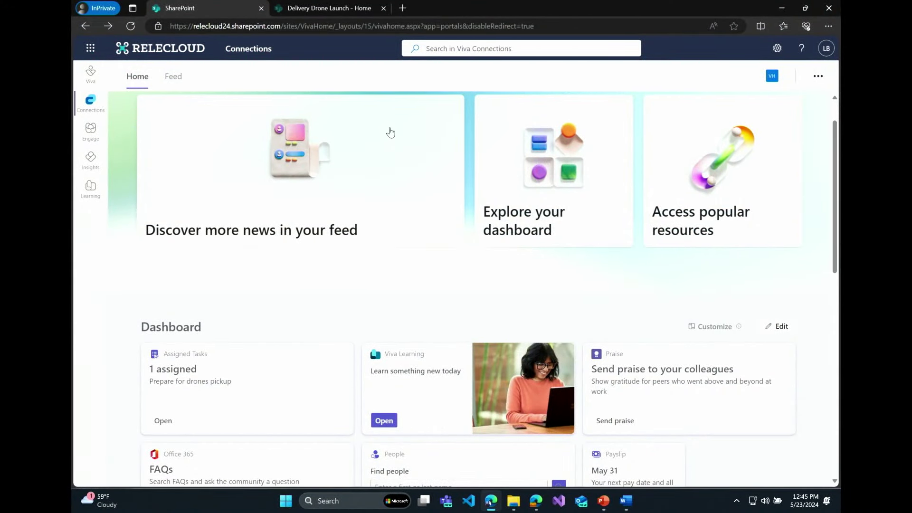
Open the form for sending praise from the dashboard's Praise card, then close it
scroll(417, 150, down, 3)
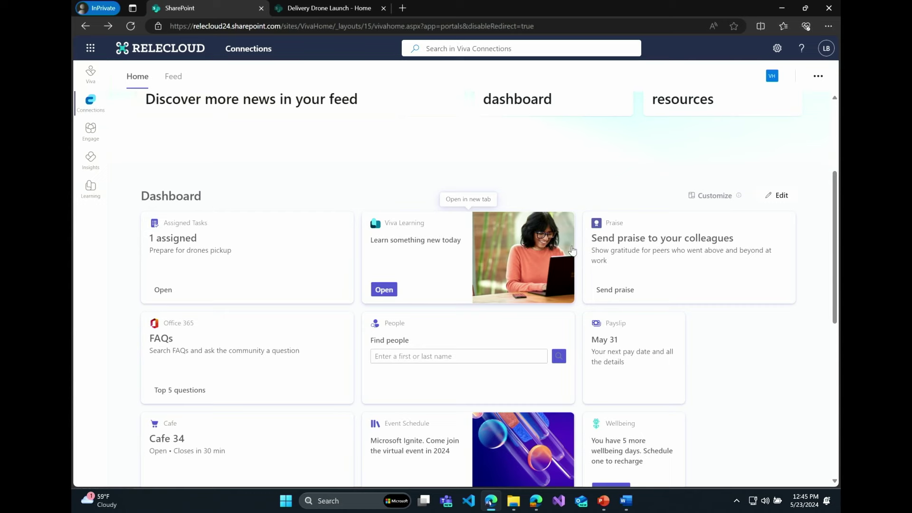
click(613, 291)
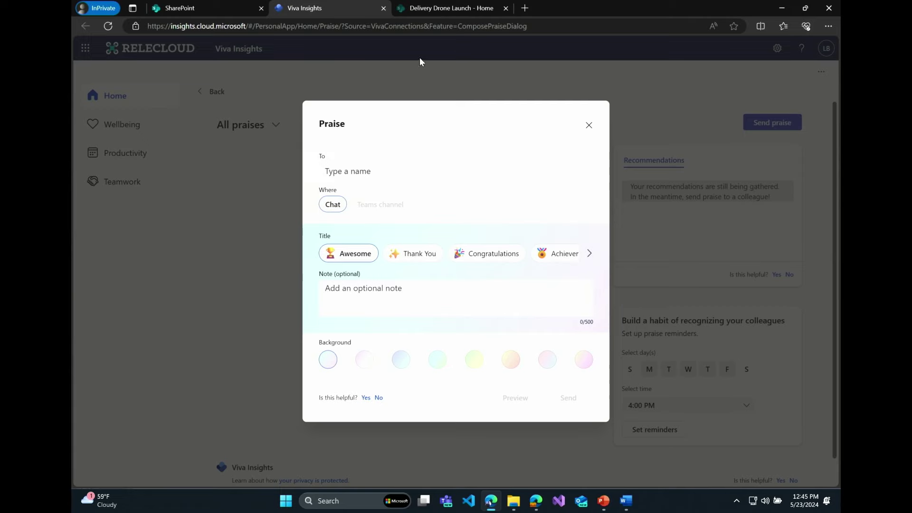
click(384, 9)
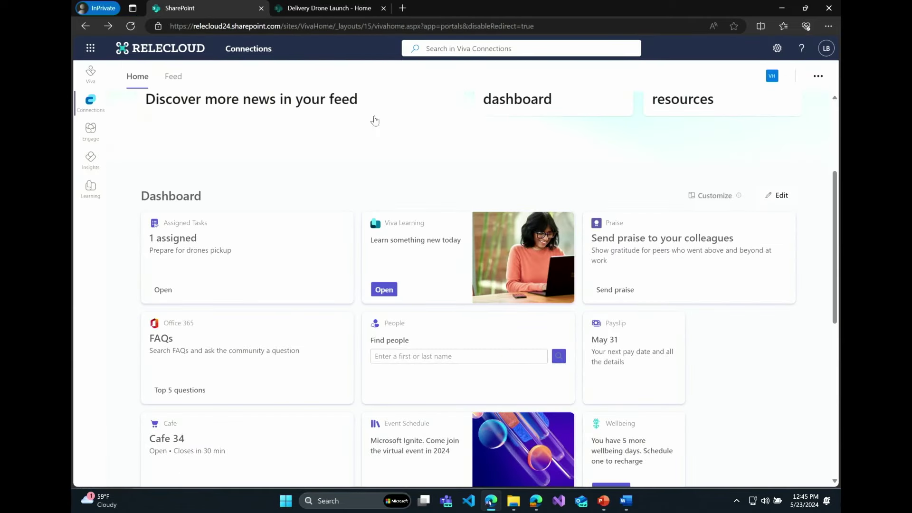
View the Wellbeing card's day-scheduling form and its date picker, then dismiss the form without scheduling
scroll(460, 204, down, 2)
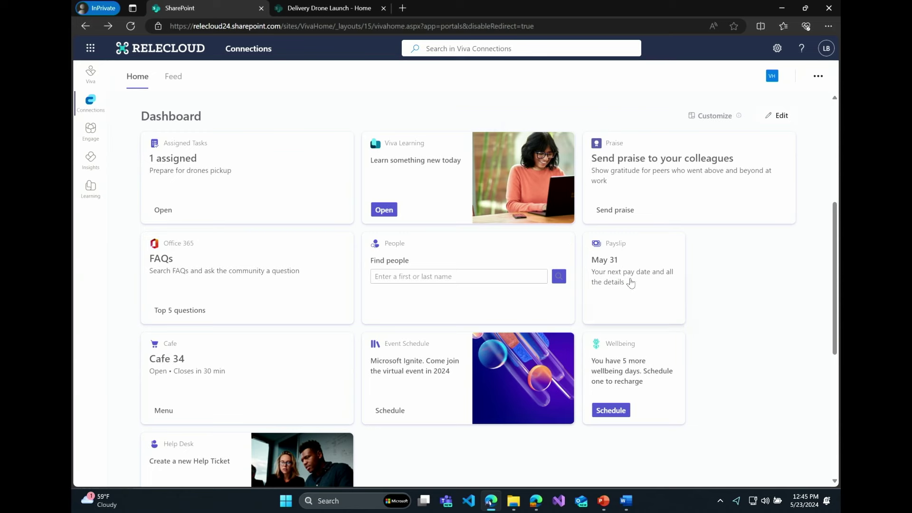
click(607, 408)
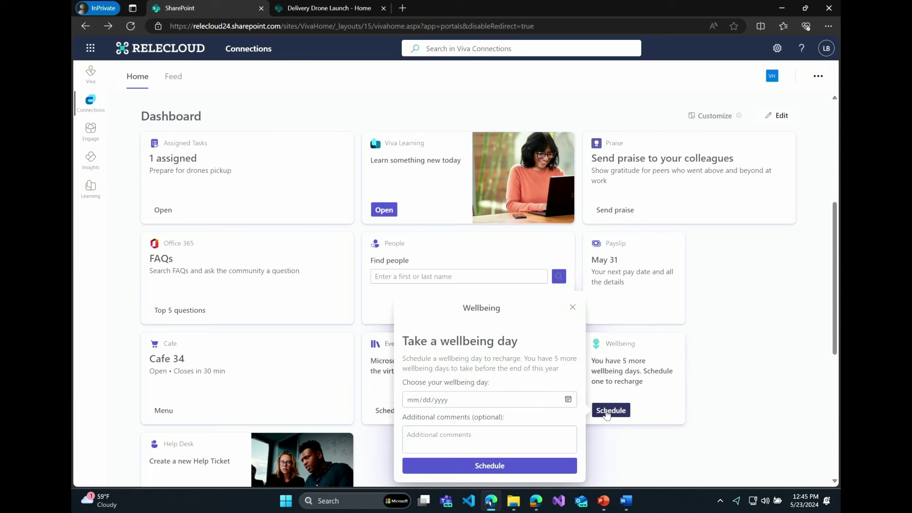
click(568, 402)
click(568, 400)
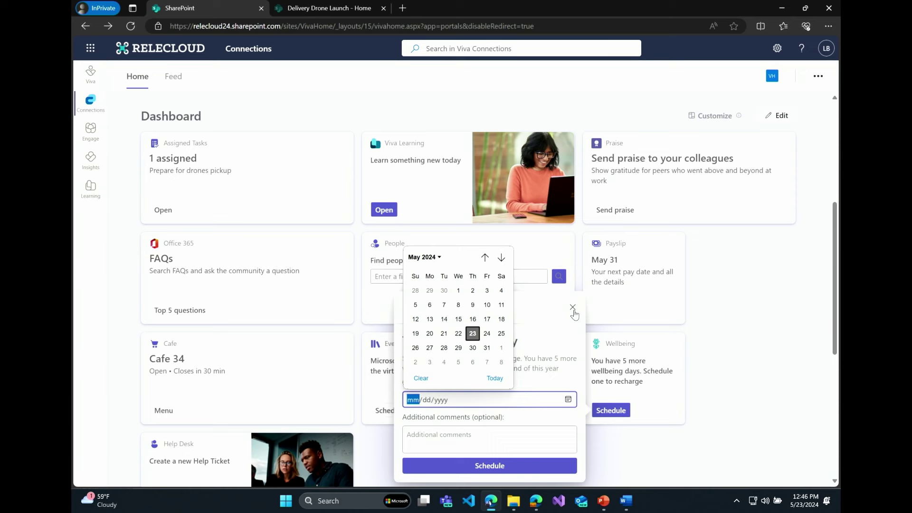
key(Escape)
key(Escape)
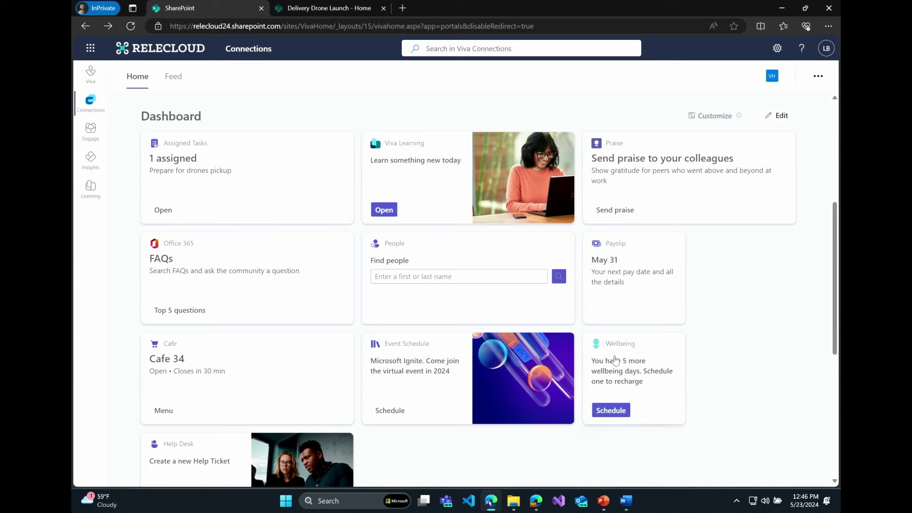
Put the dashboard in edit mode and add a Card designer card after the existing cards
click(780, 117)
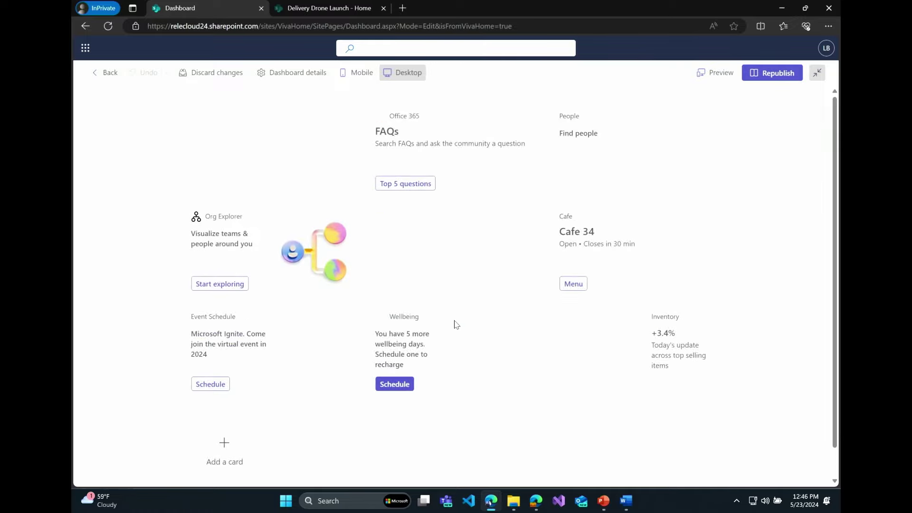
scroll(454, 321, down, 2)
click(236, 431)
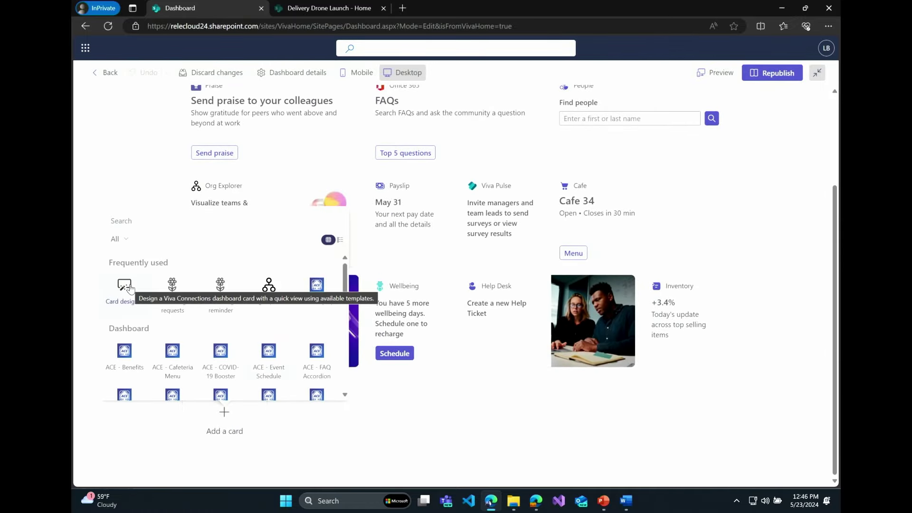
scroll(172, 326, down, 2)
scroll(172, 326, down, 2)
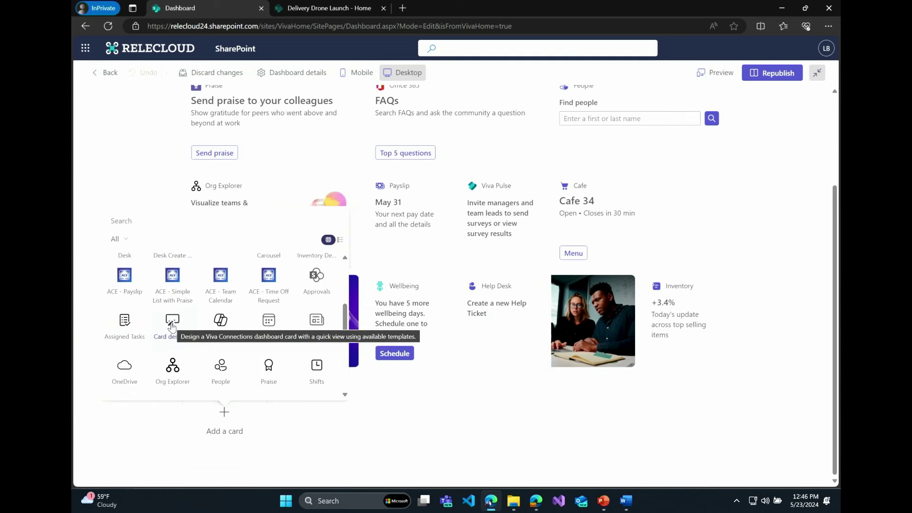
scroll(213, 341, down, 1)
scroll(214, 341, up, 5)
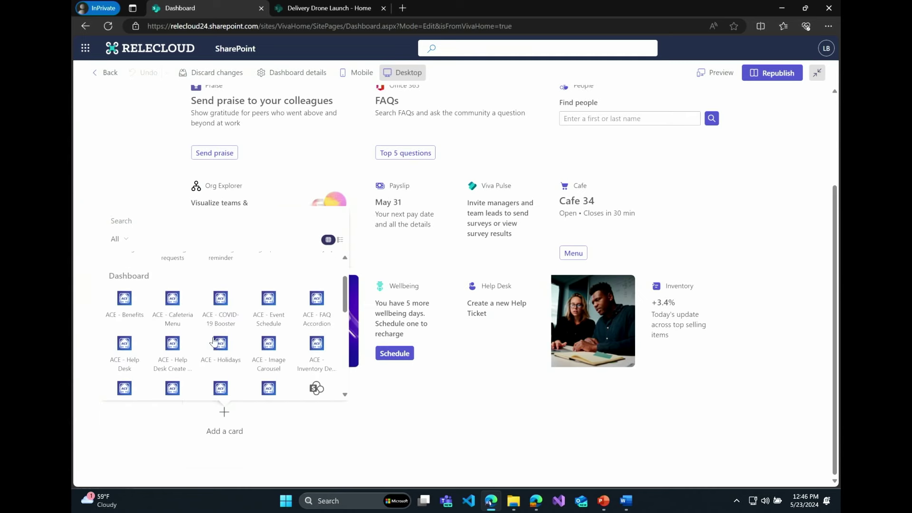
click(123, 284)
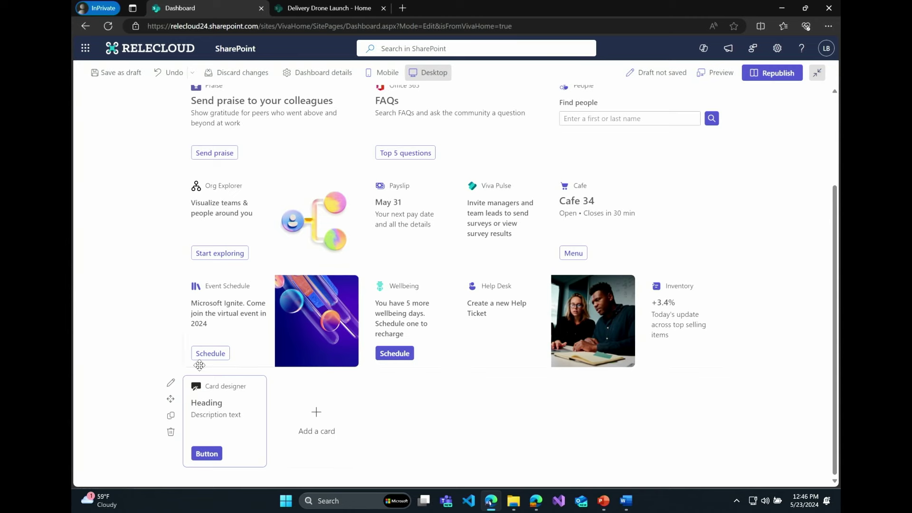
Set the new card's template type to Copilot Studio and start creating a copilot for it
click(171, 387)
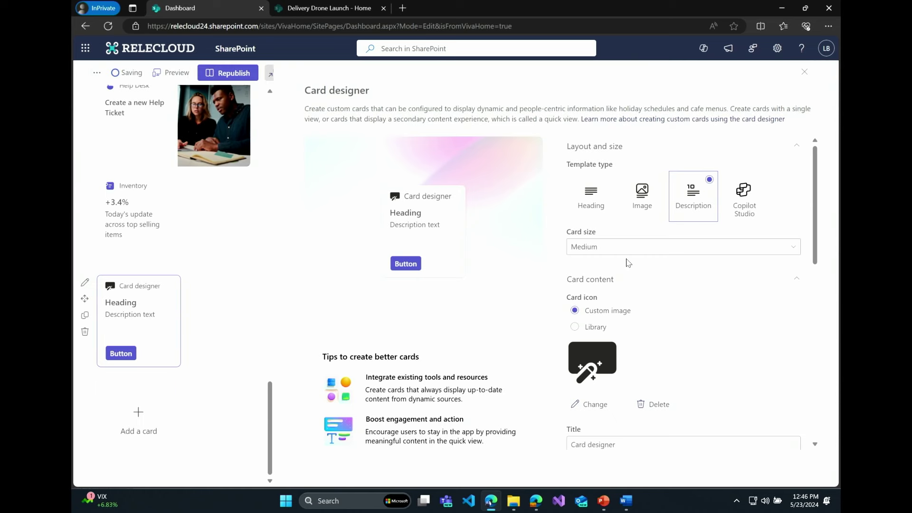
click(740, 213)
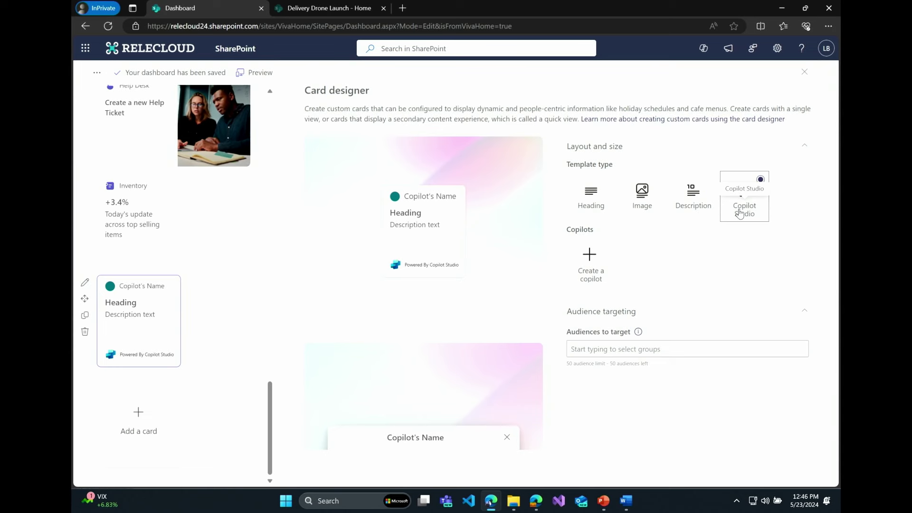
click(593, 255)
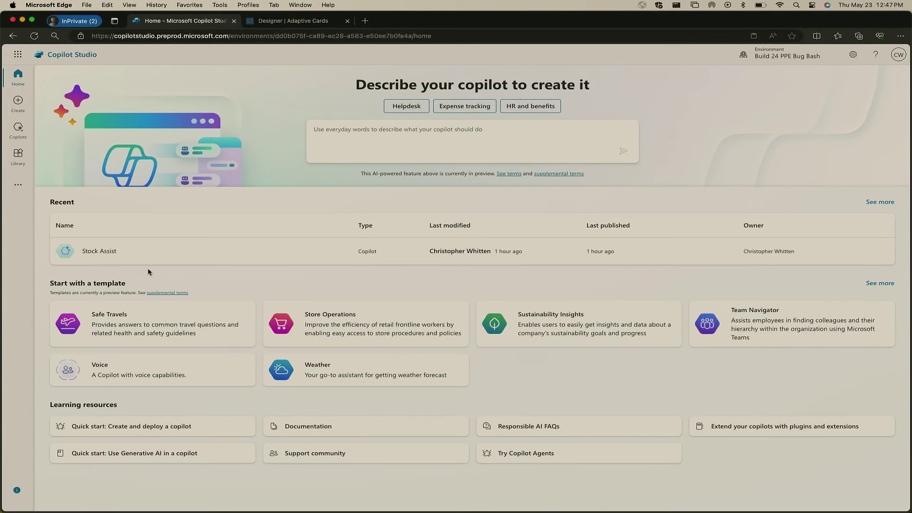
Open the Stock Assist copilot in Copilot Studio and view its Stock Assist GetProducts action
click(98, 252)
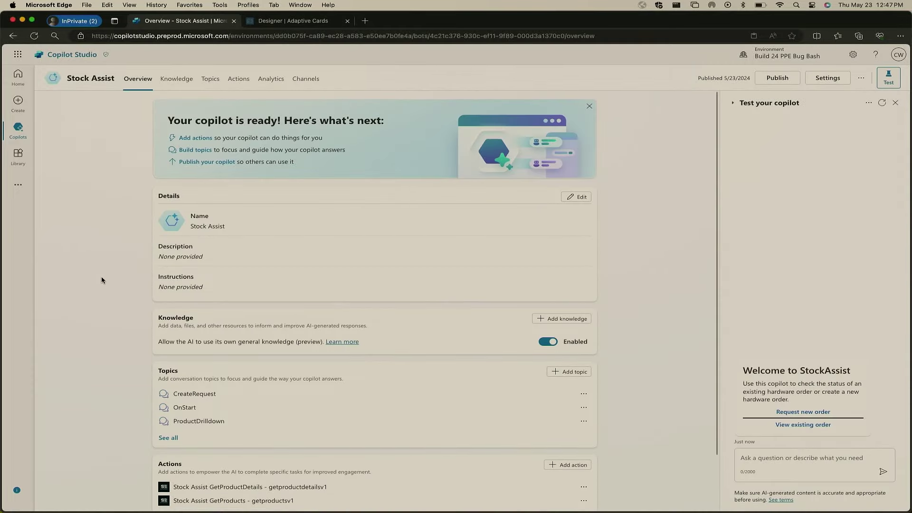
scroll(89, 336, down, 3)
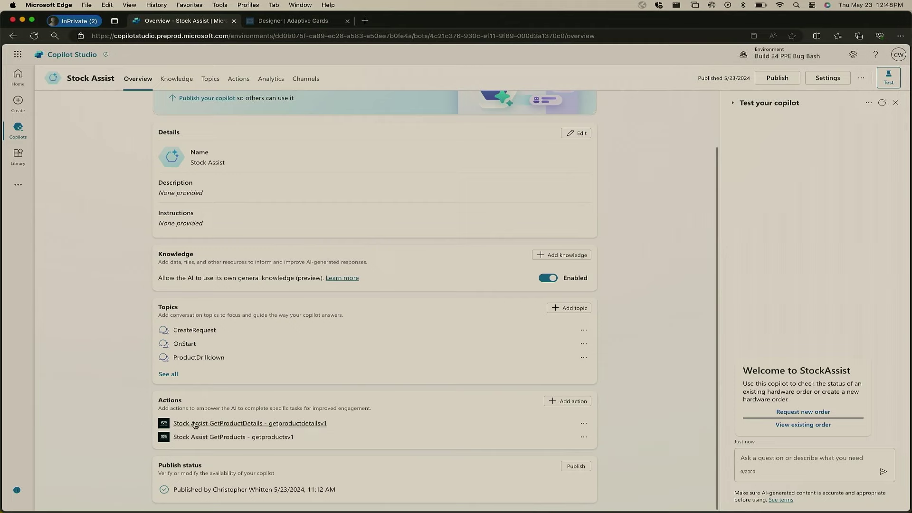
click(189, 437)
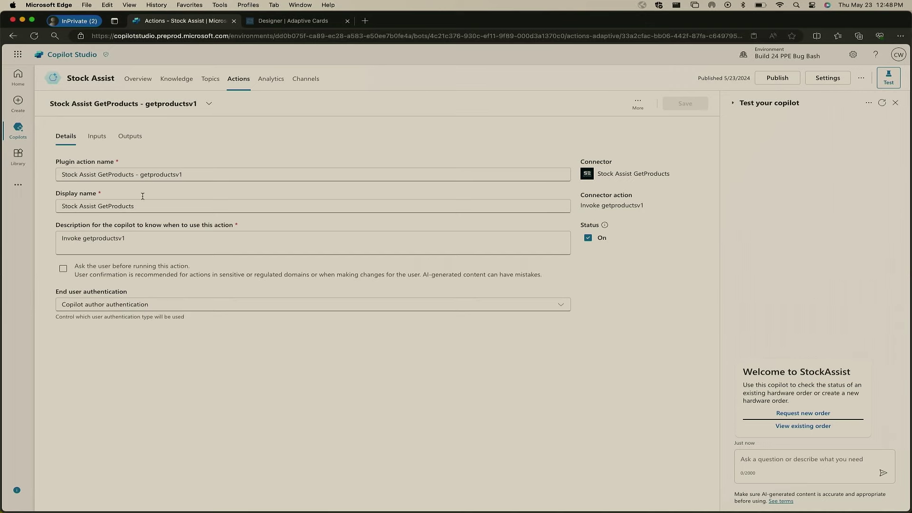
Try having the GetProducts action respond with a self-created adaptive card, then leave for the copilot's topics without saving
click(135, 141)
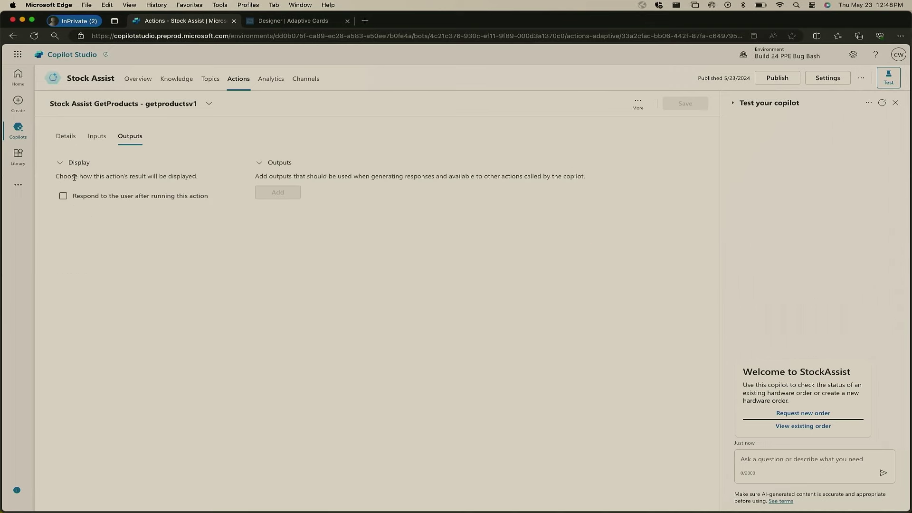
click(63, 196)
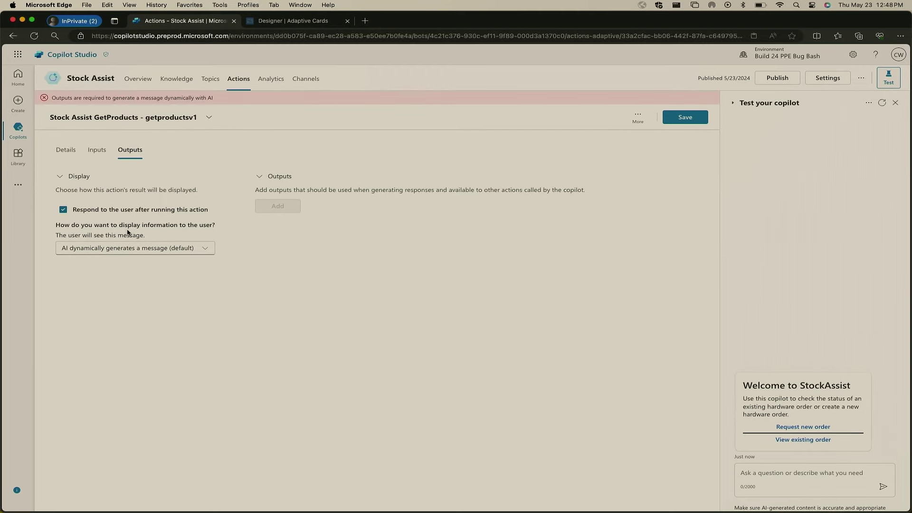
click(131, 246)
click(122, 316)
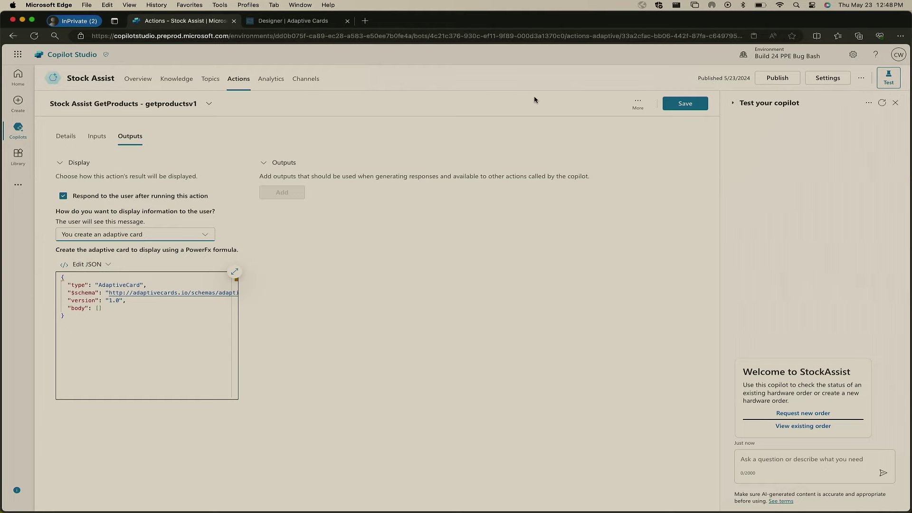
click(219, 89)
click(481, 299)
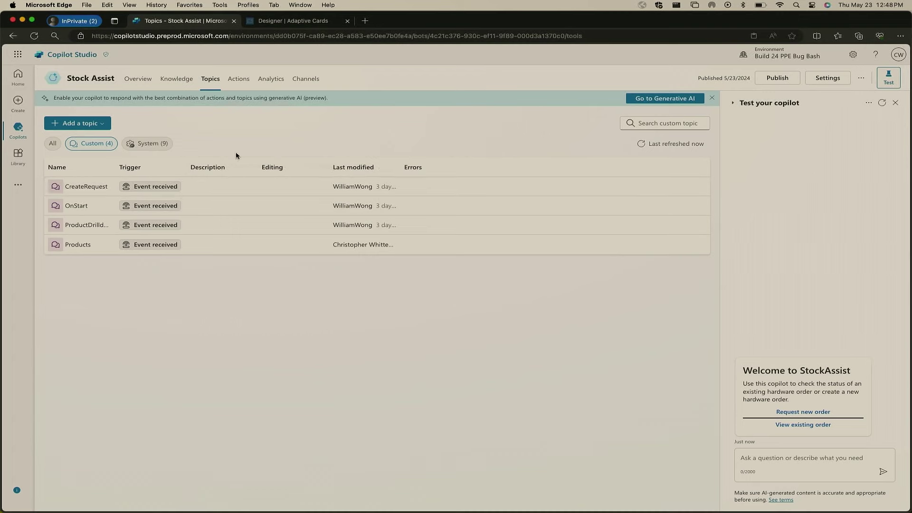
Examine the OnStart topic's flow and the trigger types available for it without changing the trigger
click(76, 205)
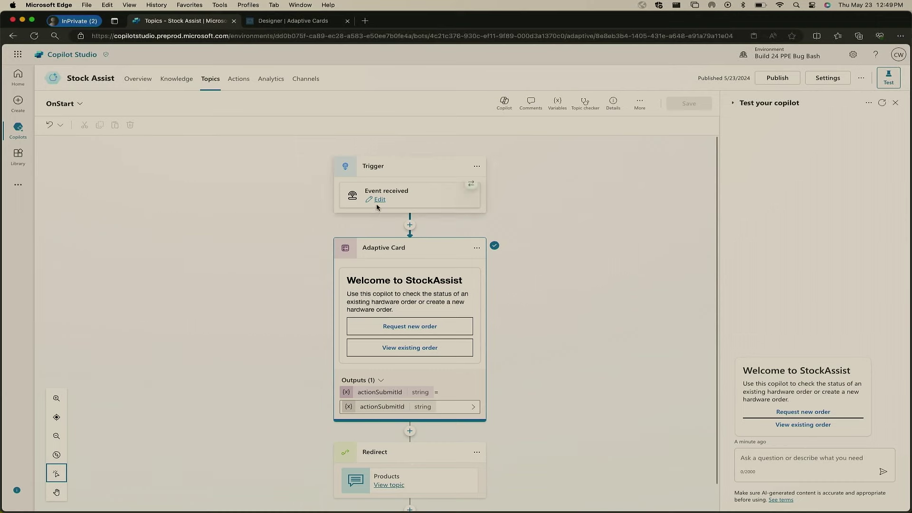
click(471, 186)
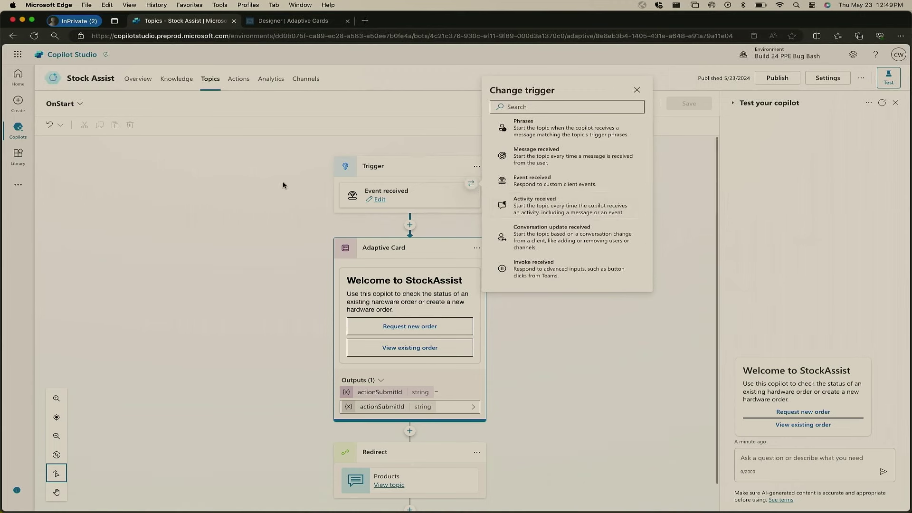
click(258, 204)
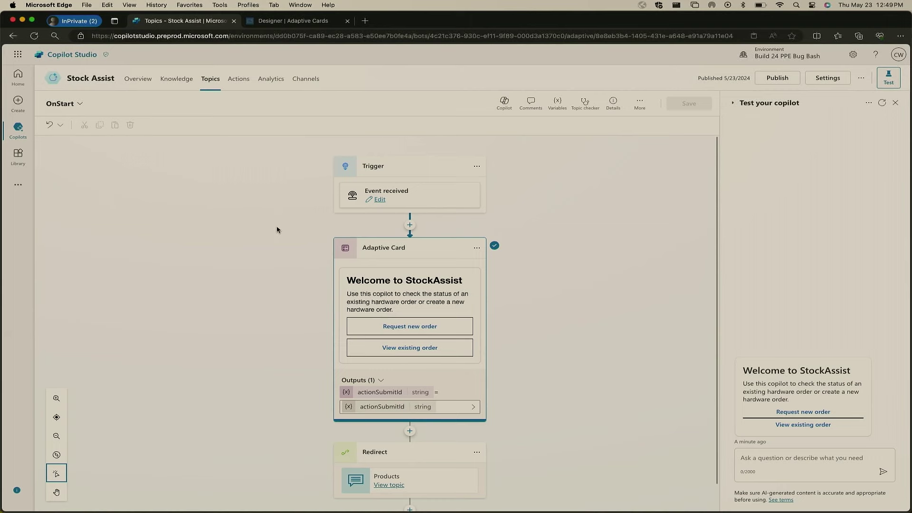
scroll(270, 241, down, 1)
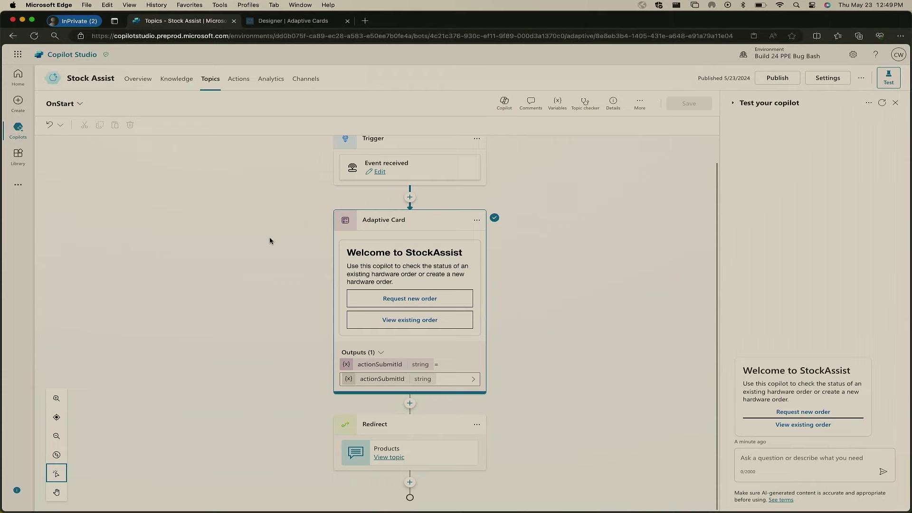
In the Products topic, insert the Stock Assist getproductsv1 connector action between the trigger and the ProductDrilldown redirect, using the Stock Assist GetProducts connection
click(211, 80)
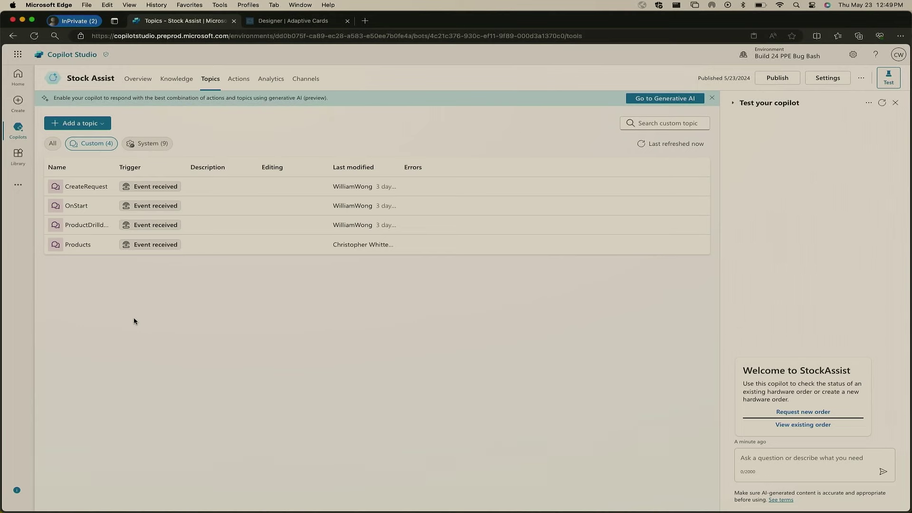
click(83, 244)
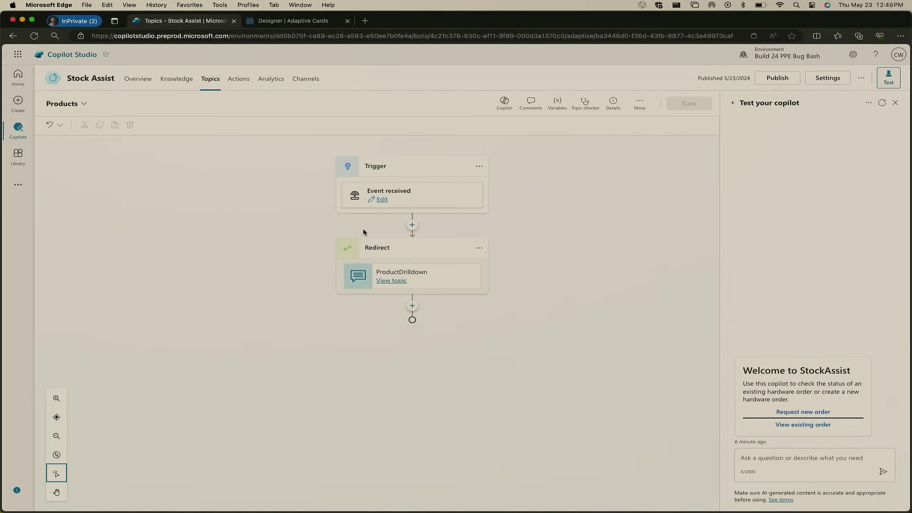
click(413, 226)
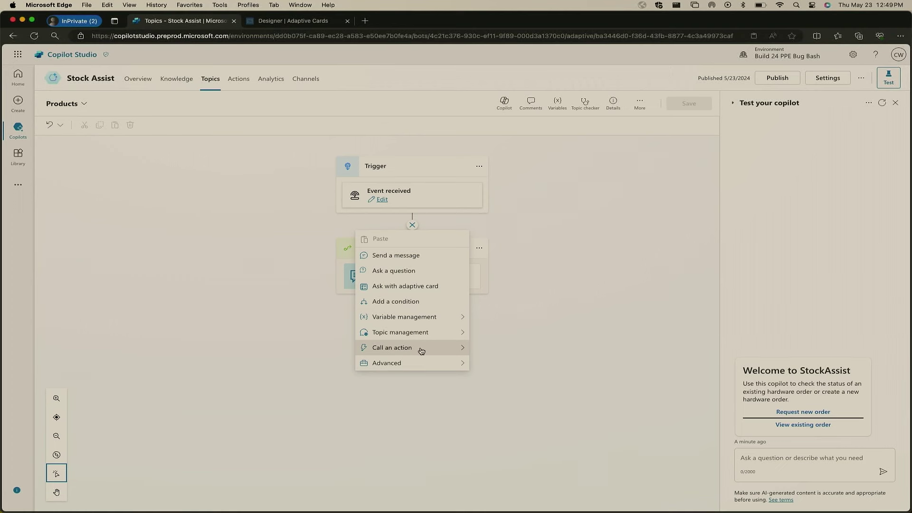
mouse_move(422, 352)
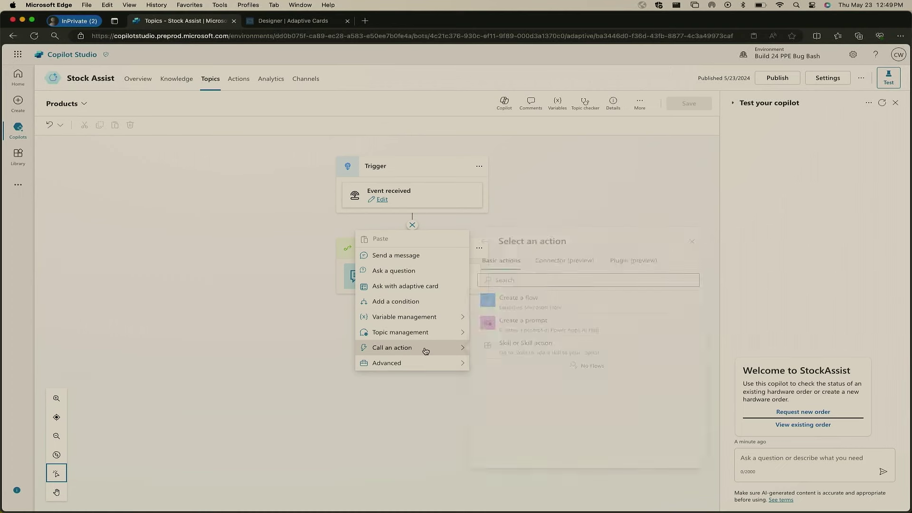
click(563, 262)
click(551, 280)
text(stock )
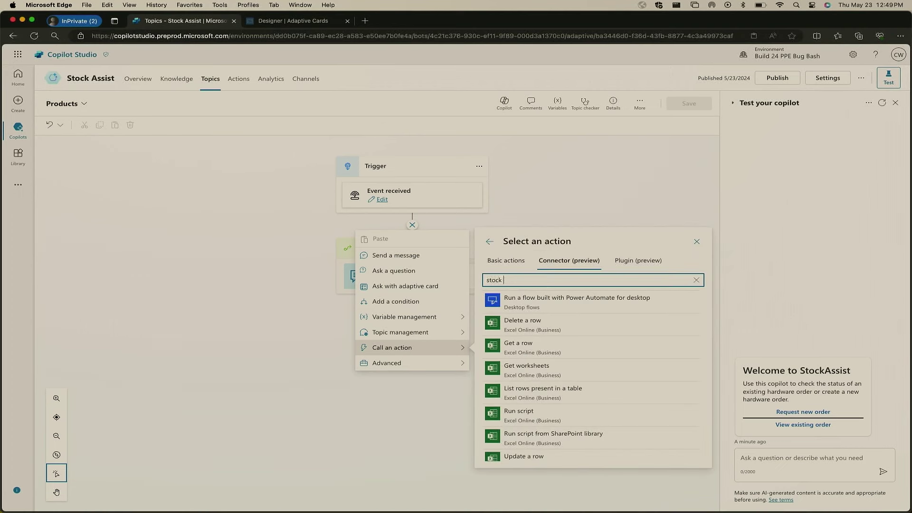
text(assist)
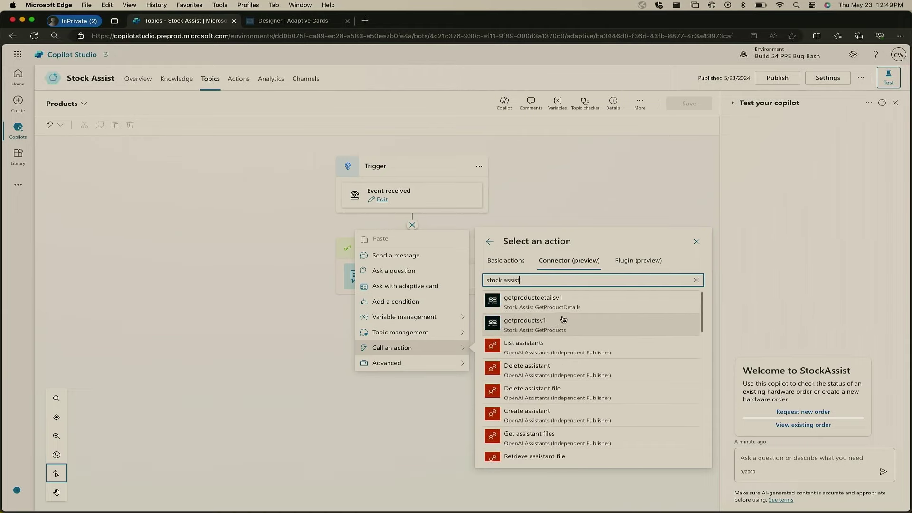
click(578, 328)
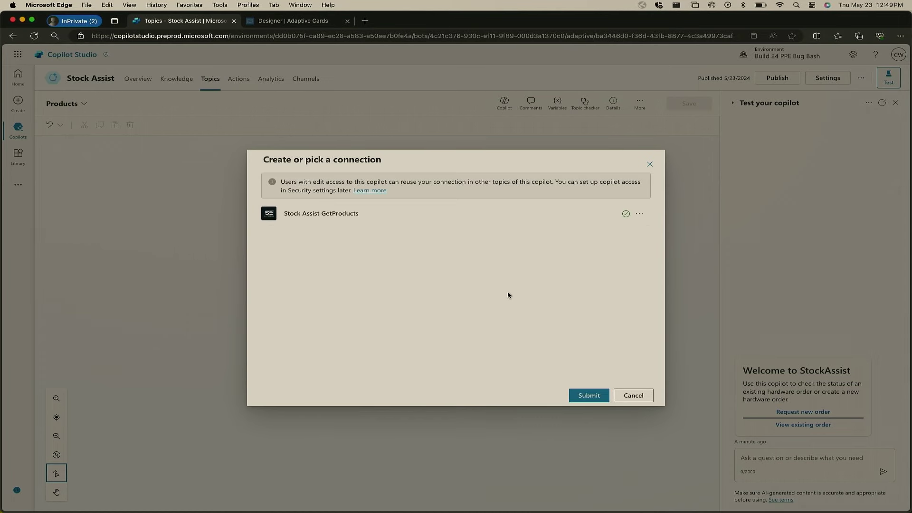
click(588, 395)
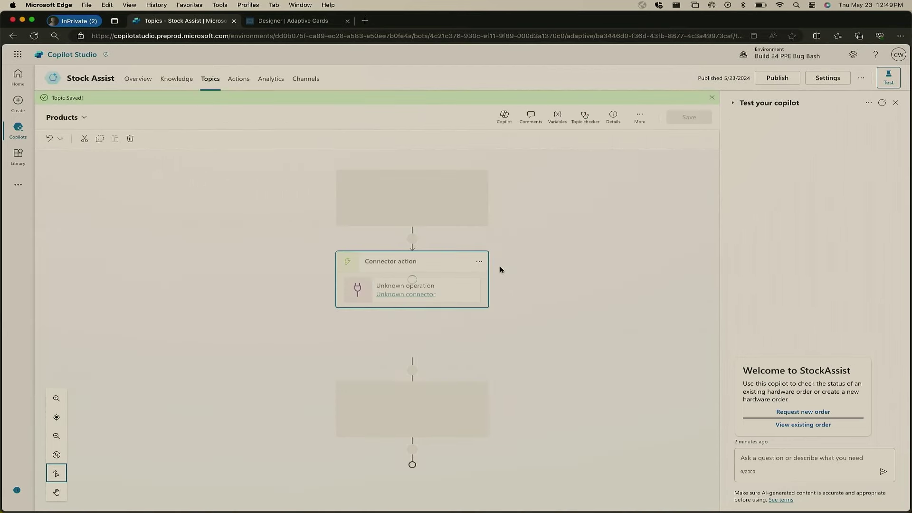
Set the Stock Assist GetProducts connector action's end user authentication to Copilot author authentication
click(479, 262)
click(496, 276)
click(631, 252)
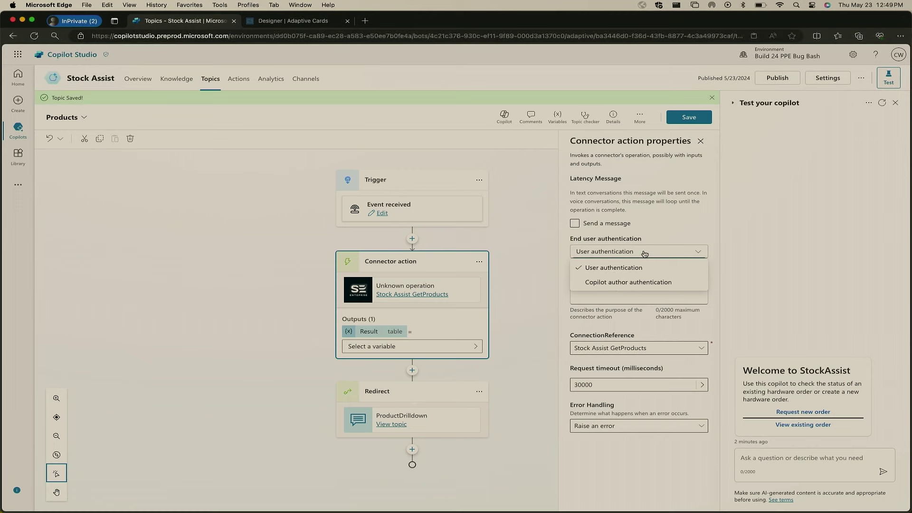
click(628, 284)
click(675, 227)
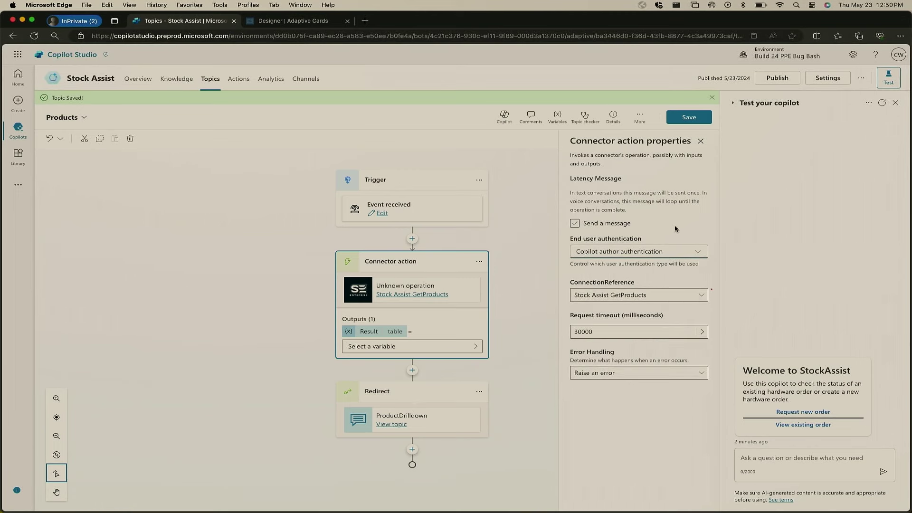
click(675, 228)
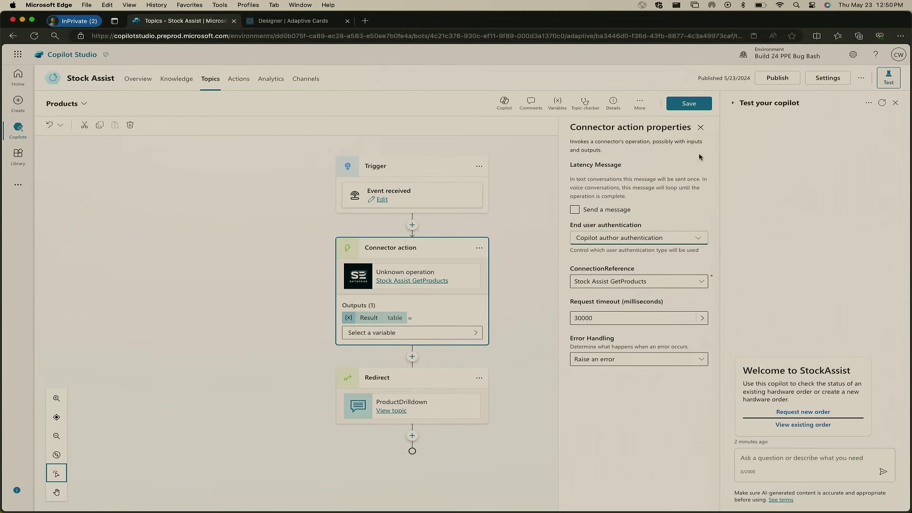
click(700, 127)
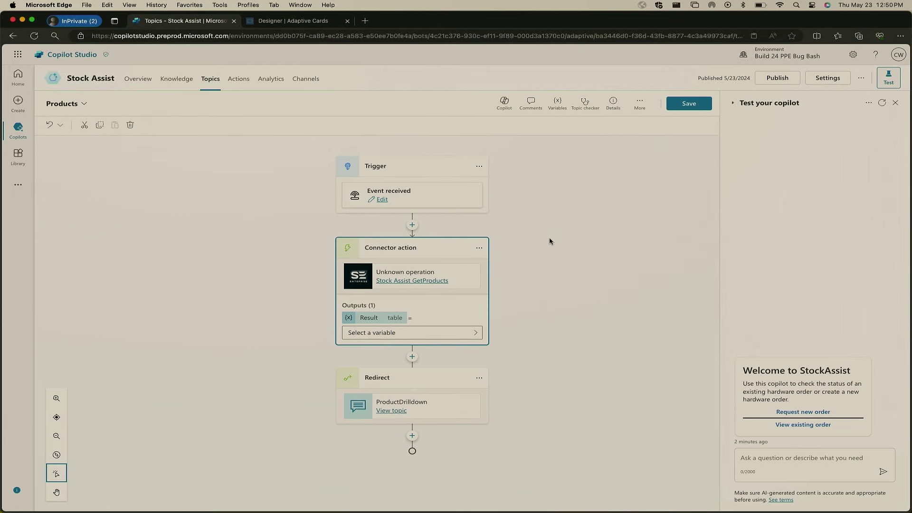
Save the connector action's Result output to a new topic variable named Products
click(358, 338)
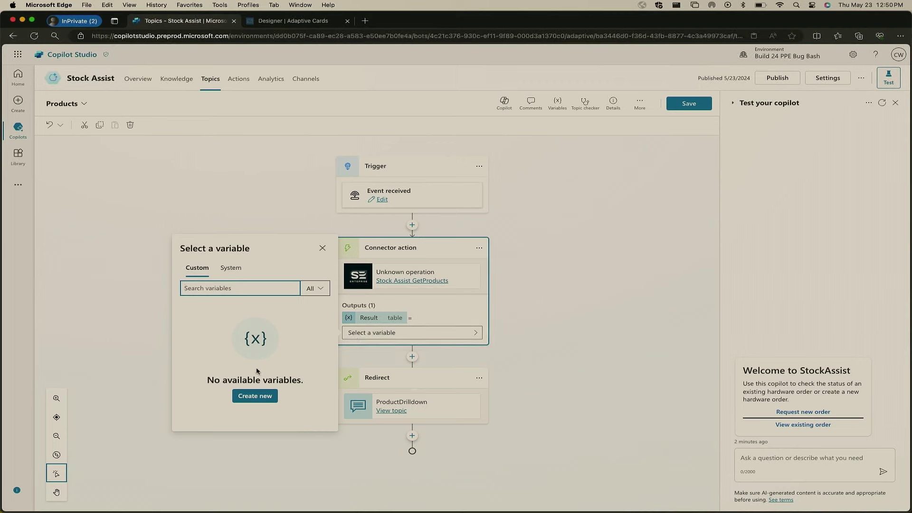
click(253, 395)
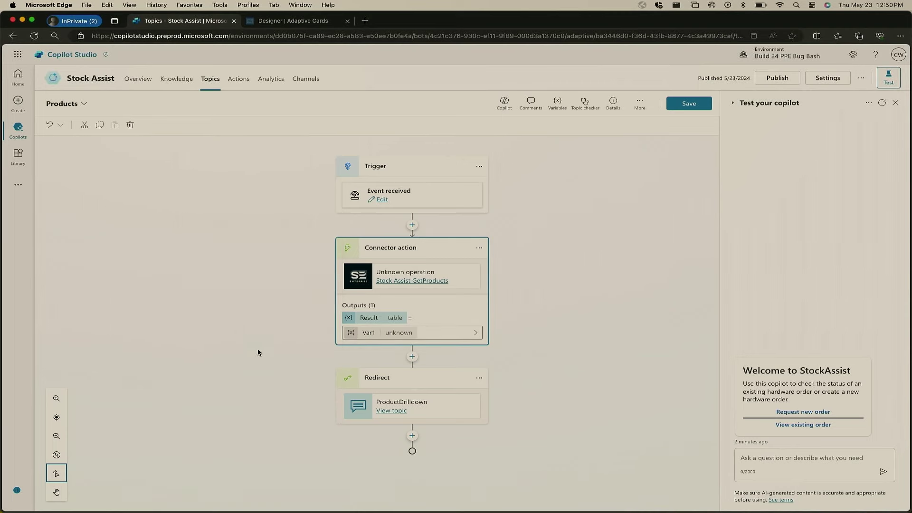
click(353, 334)
drag(617, 159, 538, 155)
text(Products)
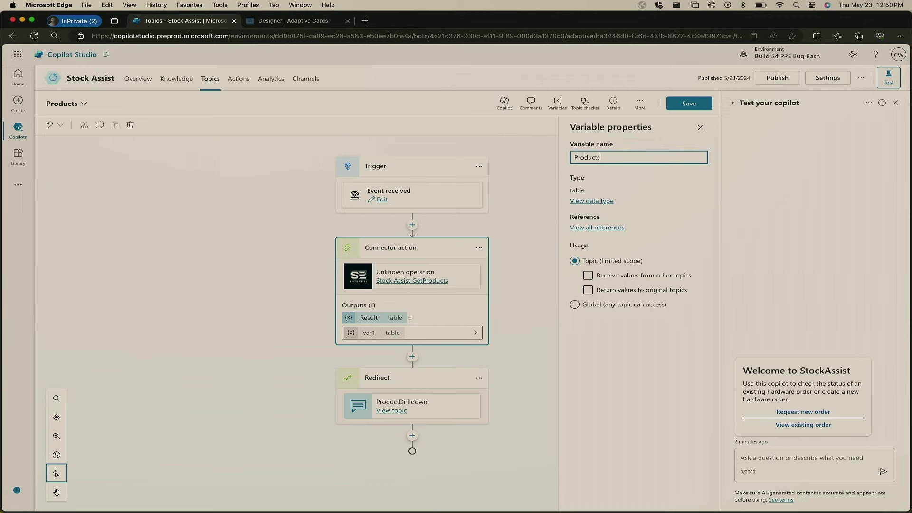
click(538, 191)
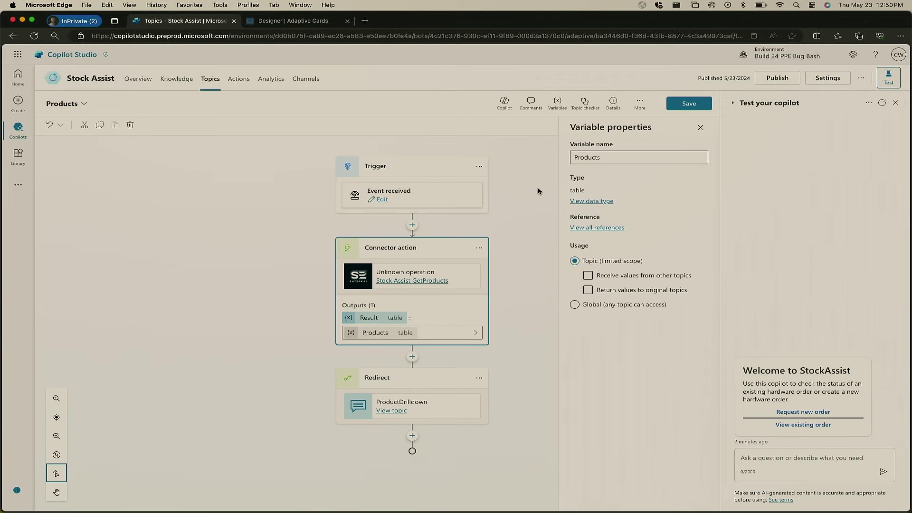
Insert a question between the connector action and the redirect that identifies the user's entire response
click(411, 357)
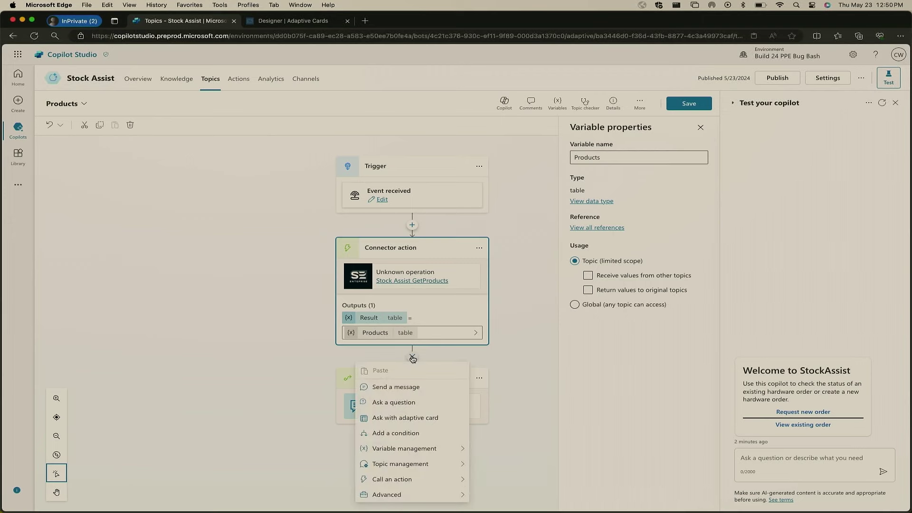
click(402, 403)
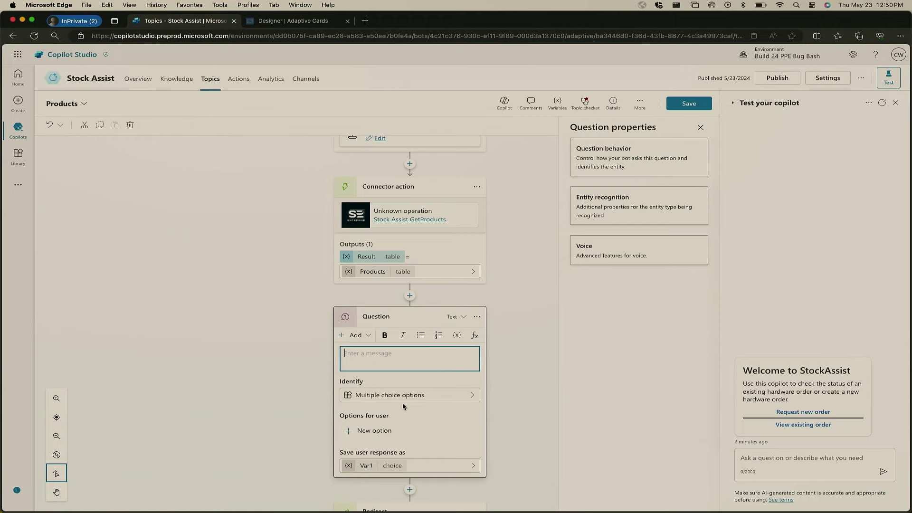
click(416, 398)
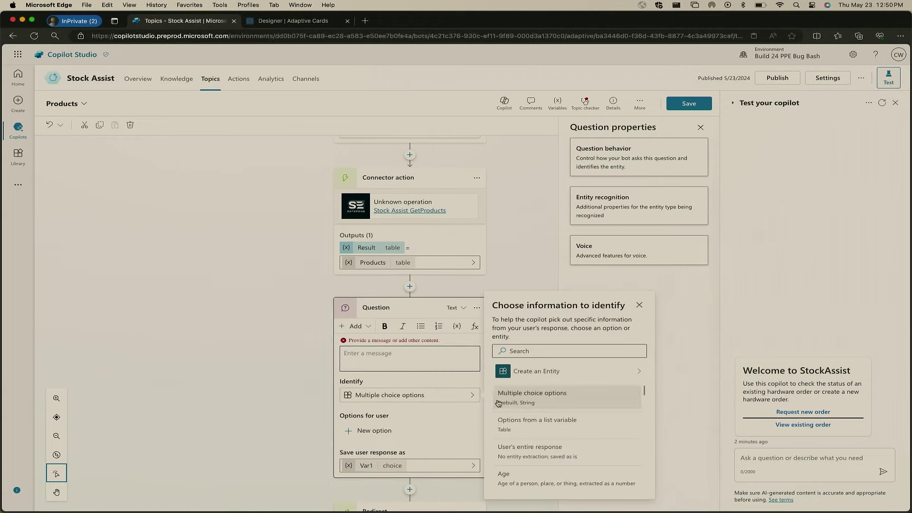
click(528, 451)
Add an adaptive card to the question, replace its formula with the copied "Request new order" card formula, and save the topic
click(365, 327)
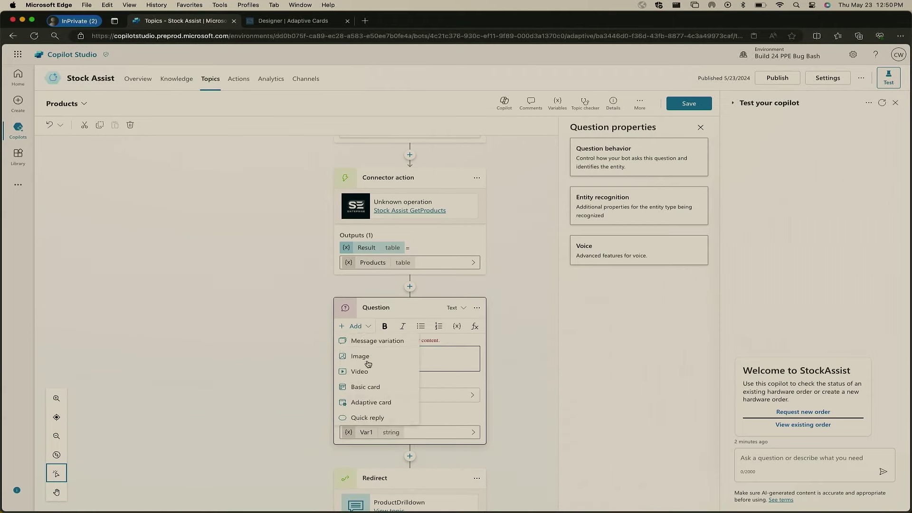
click(367, 401)
click(611, 163)
click(605, 189)
key(super+a)
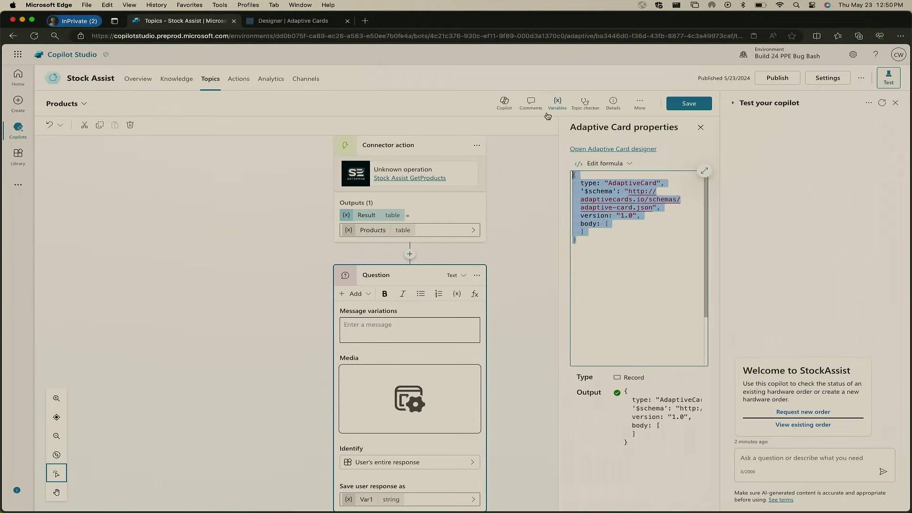
click(308, 22)
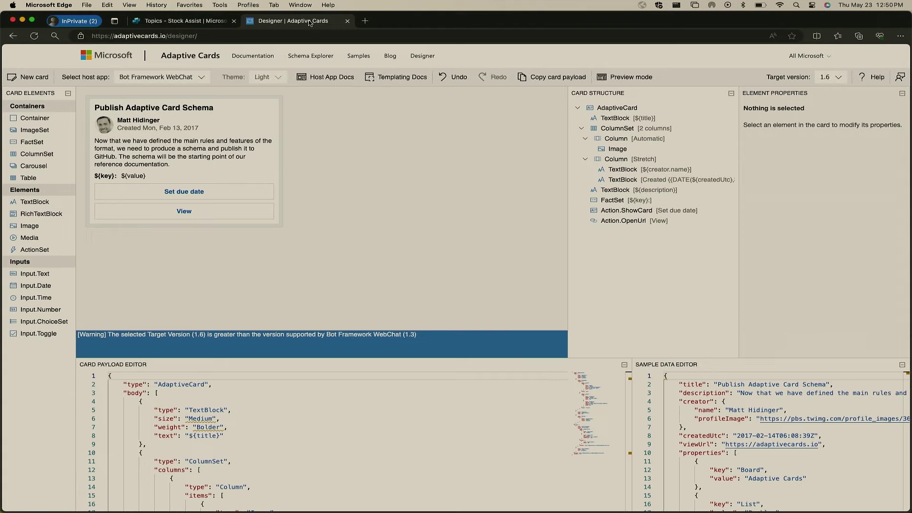
click(199, 21)
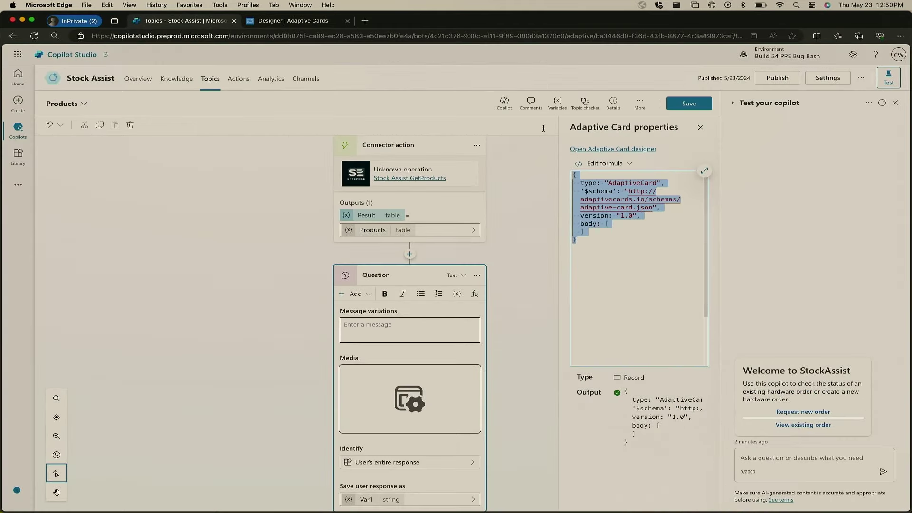
key(super+v)
scroll(631, 235, down, 5)
scroll(630, 235, up, 5)
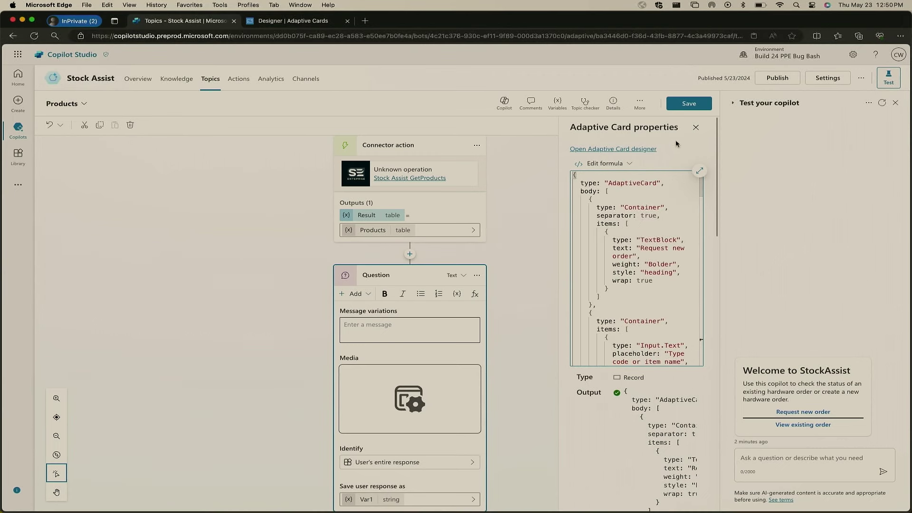
click(695, 127)
click(684, 103)
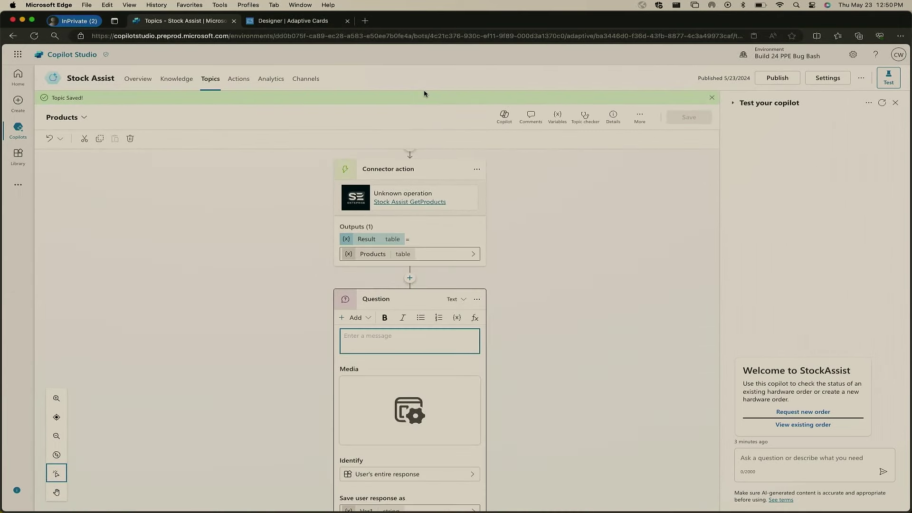
Restart the test chat, request a new order, and open the details of the Intel Core Ultra 5 135U product
click(882, 103)
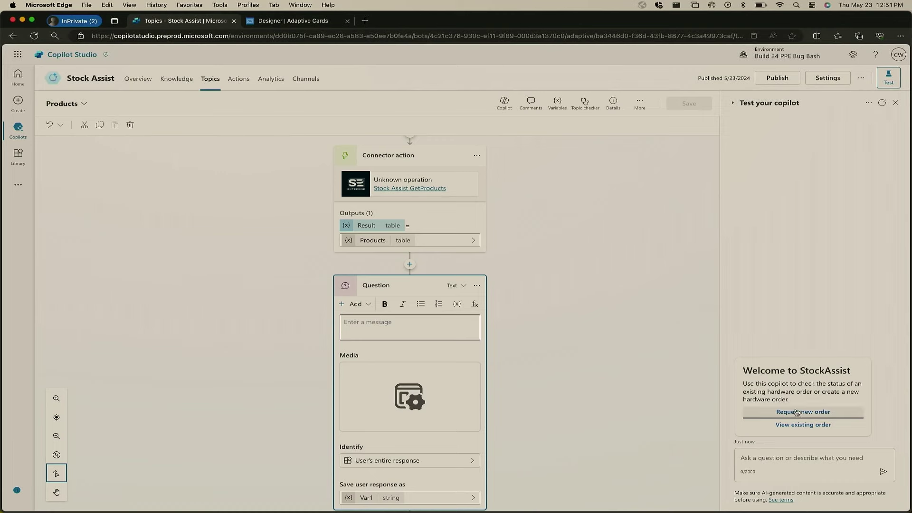
click(868, 102)
click(853, 176)
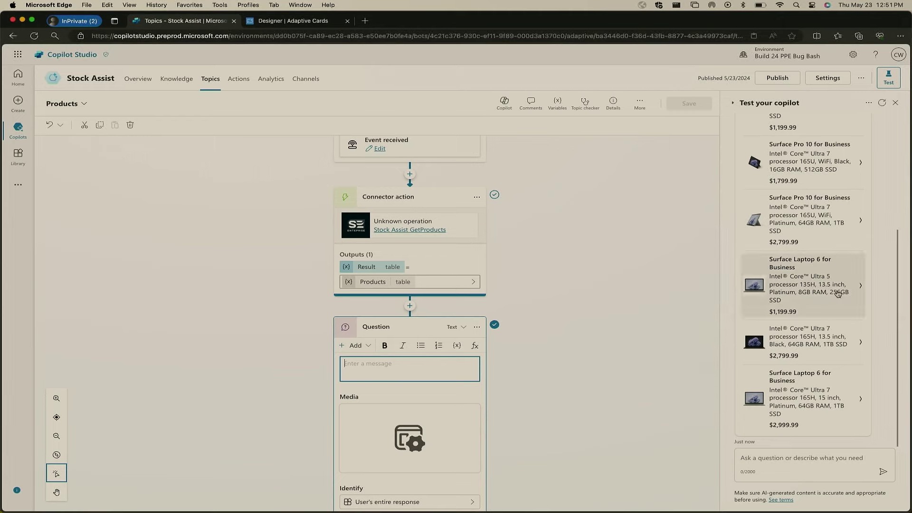
scroll(807, 152, up, 2)
click(804, 144)
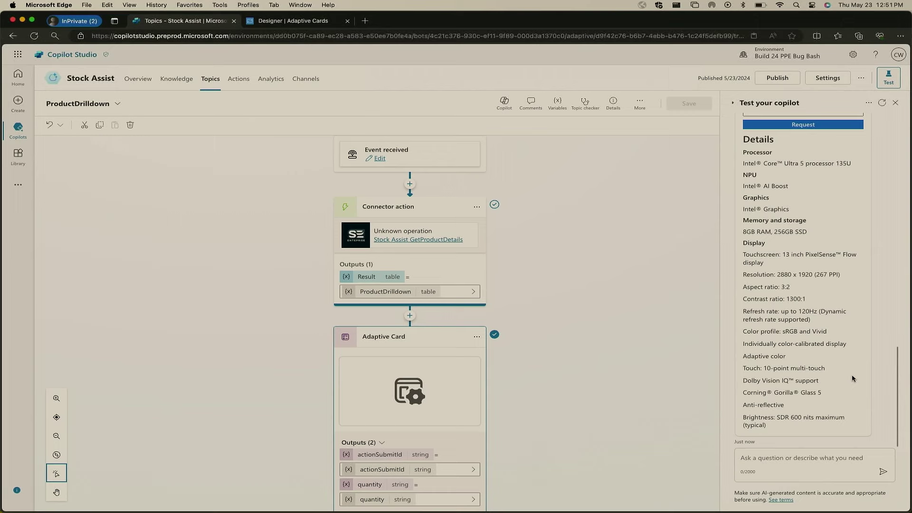
Check the quantity choices on the product's card in the test chat and submit the request
scroll(844, 325, up, 5)
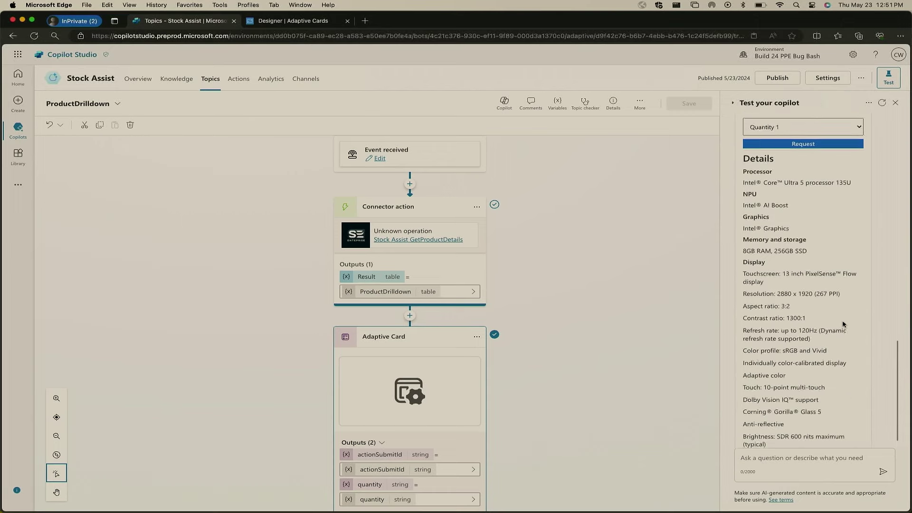
click(842, 232)
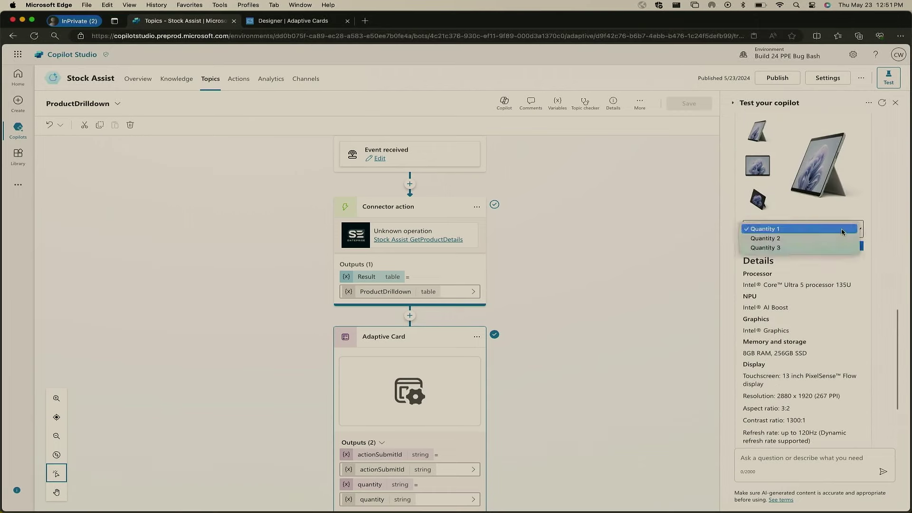
click(823, 263)
click(821, 247)
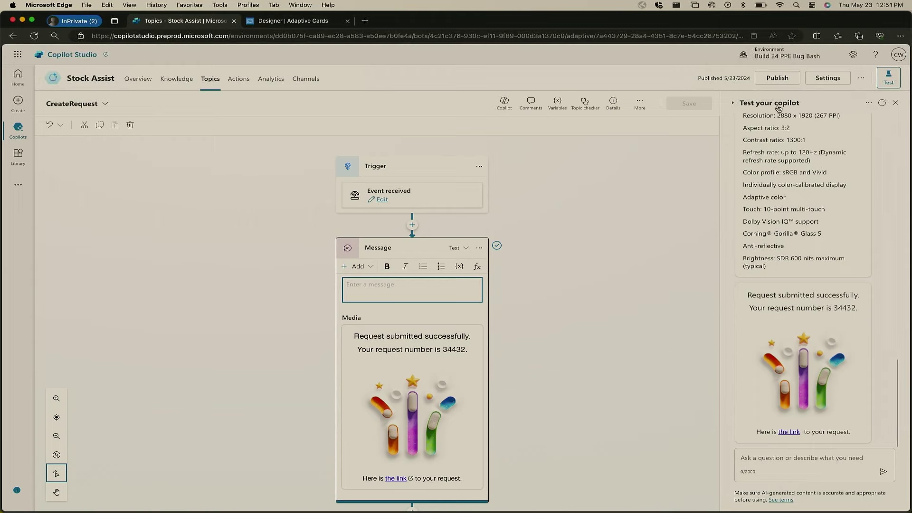
Publish the Stock Assist copilot and turn on its Viva Connections channel
click(777, 78)
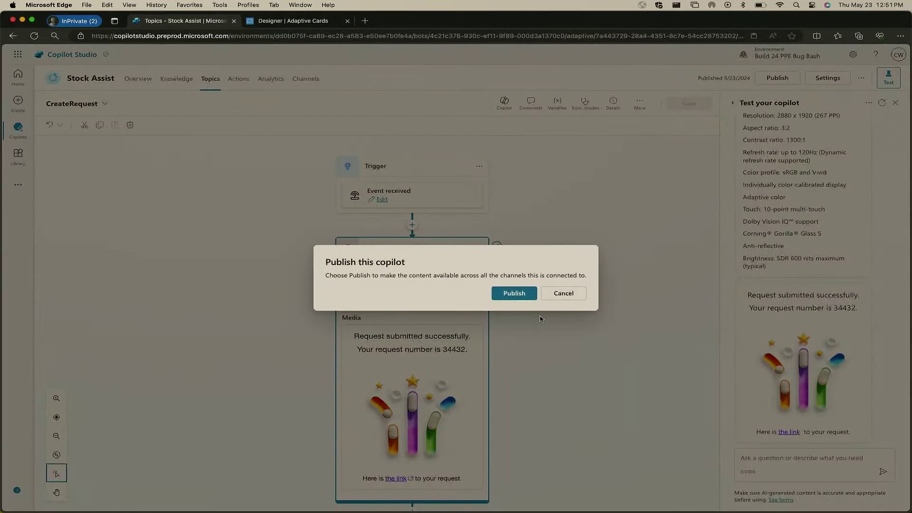
click(513, 293)
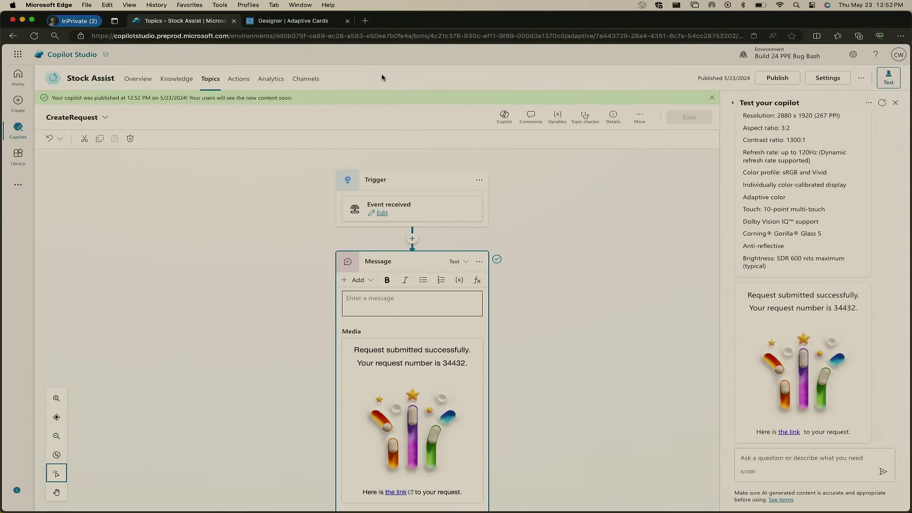
click(300, 85)
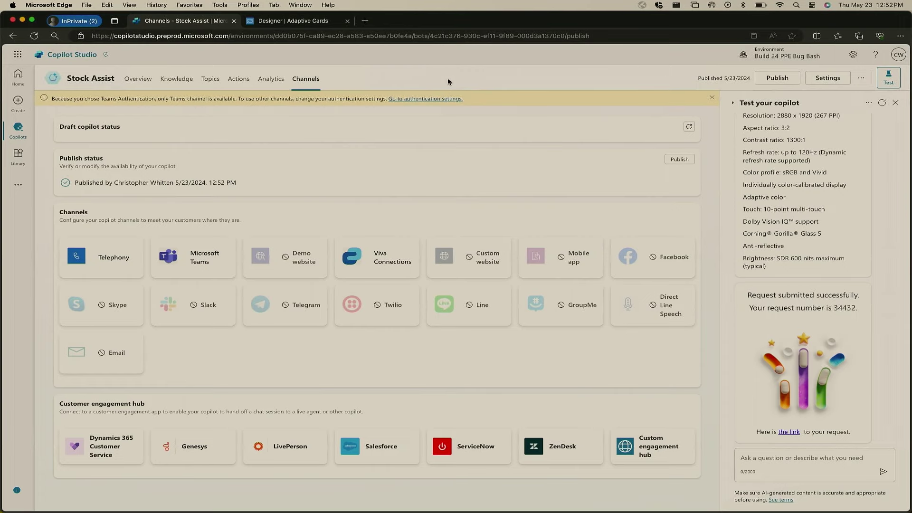
click(377, 272)
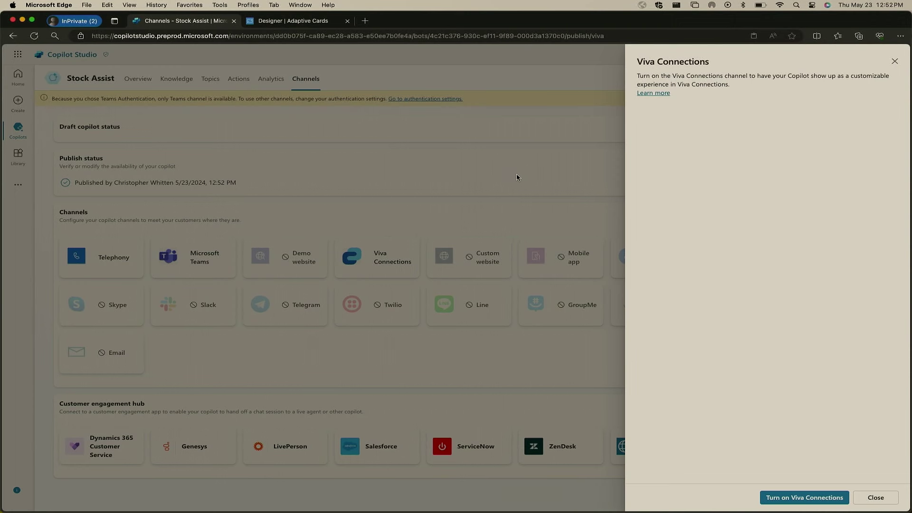
click(784, 498)
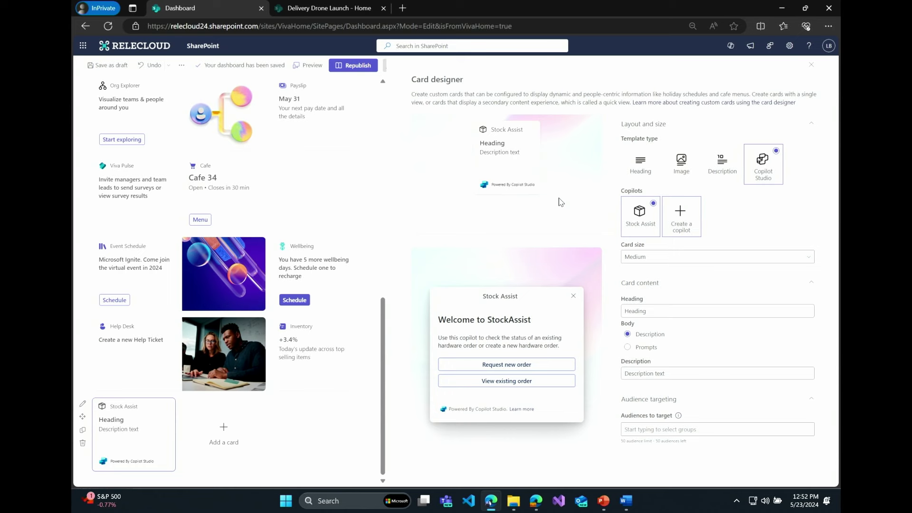
In the SharePoint dashboard's card designer, set the Stock Assist card's size to Large and its heading to Orders Management
triple_click(512, 347)
drag(513, 346, 656, 266)
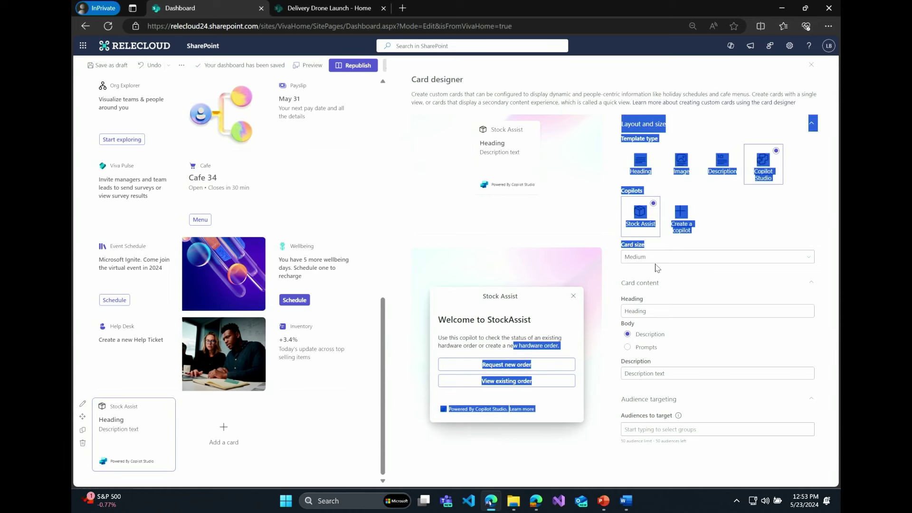
click(658, 266)
click(647, 287)
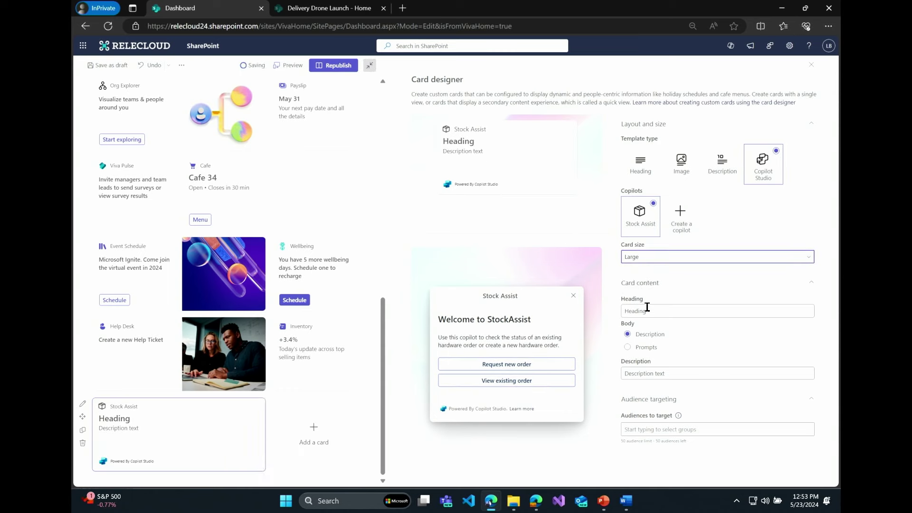
double_click(647, 311)
key(BackSpace)
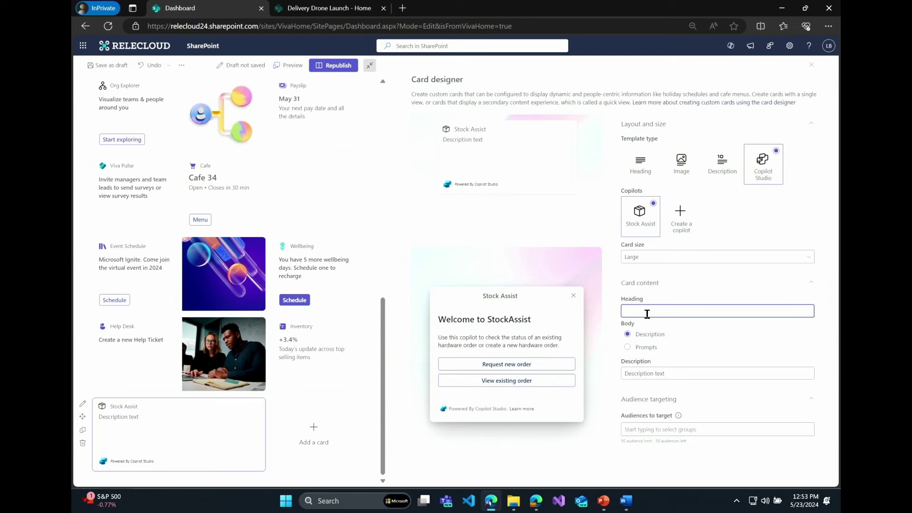
key(super+v)
click(698, 195)
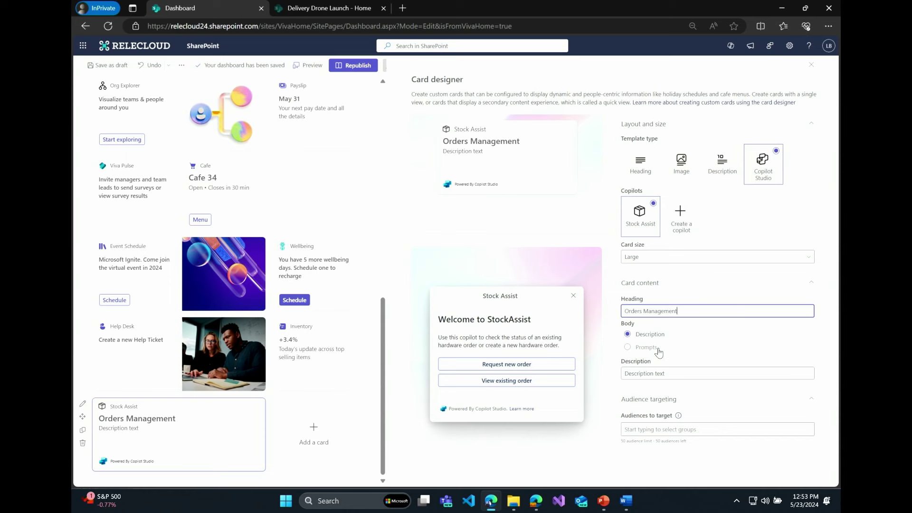
Have the card's body show prompts, enabling both Request new order and View existing order
click(657, 349)
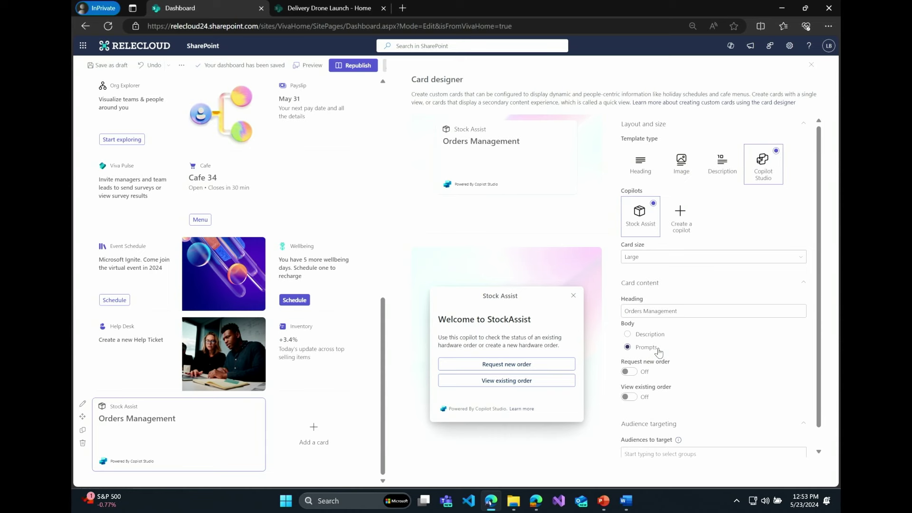
click(627, 371)
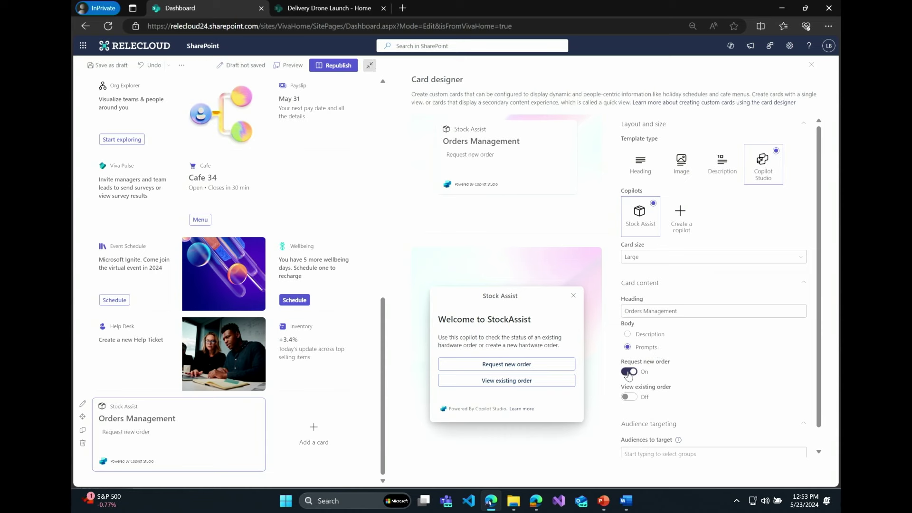
click(629, 397)
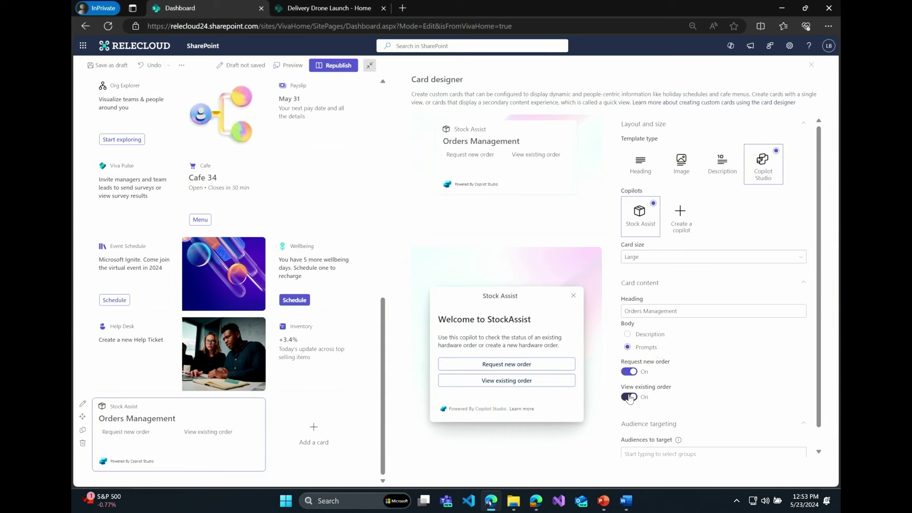
Turn off both prompts on the Stock Assist card and use the body description "Create new orders and reviews existing orders" instead
click(629, 397)
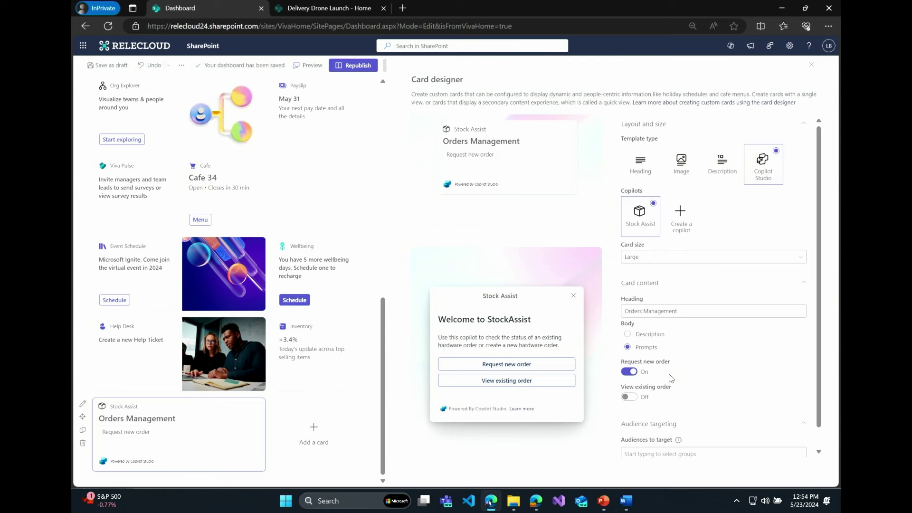
click(630, 372)
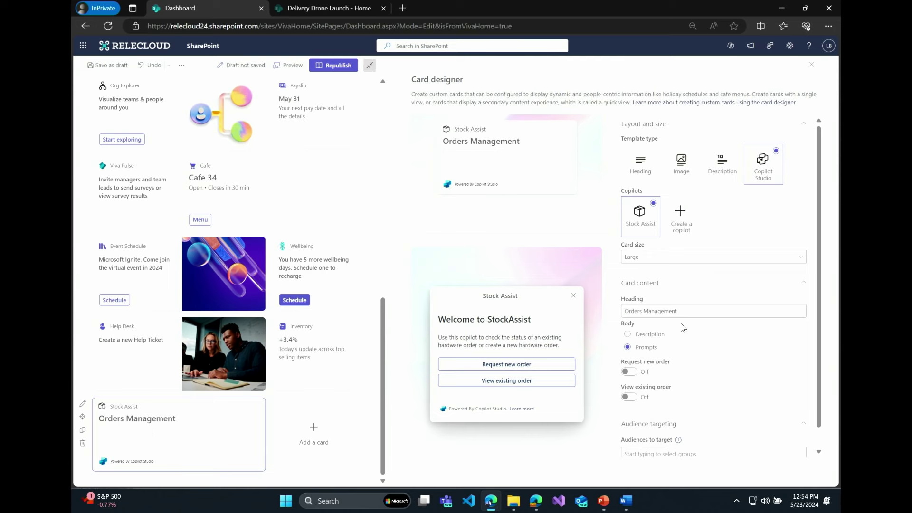
click(648, 334)
click(650, 373)
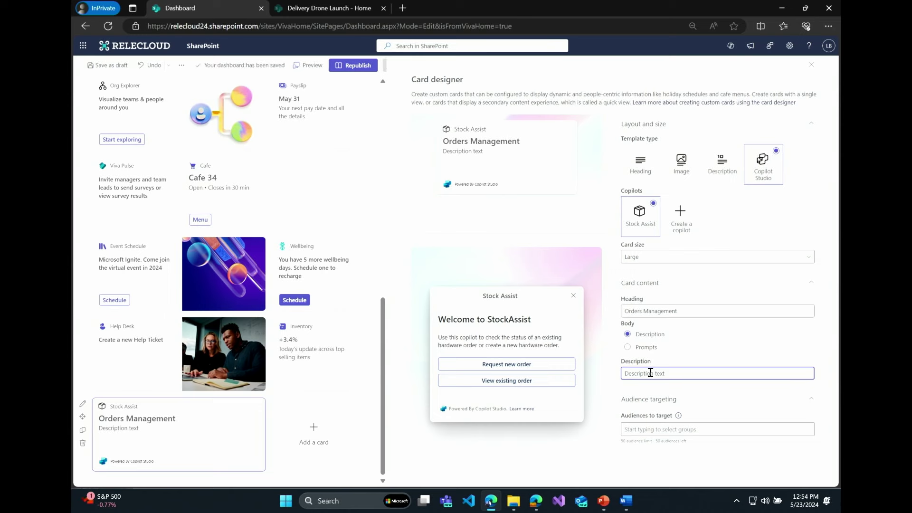
key(ctrl+a)
key(BackSpace)
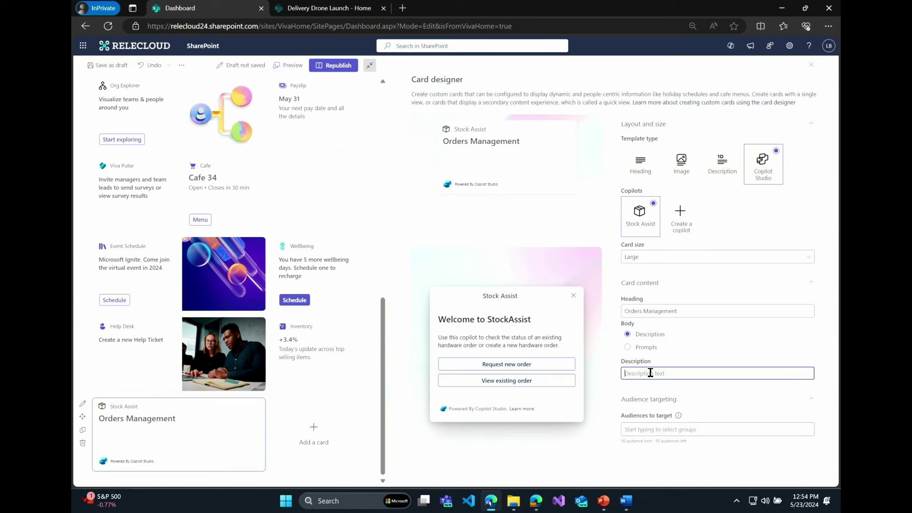
key(super+v)
click(705, 302)
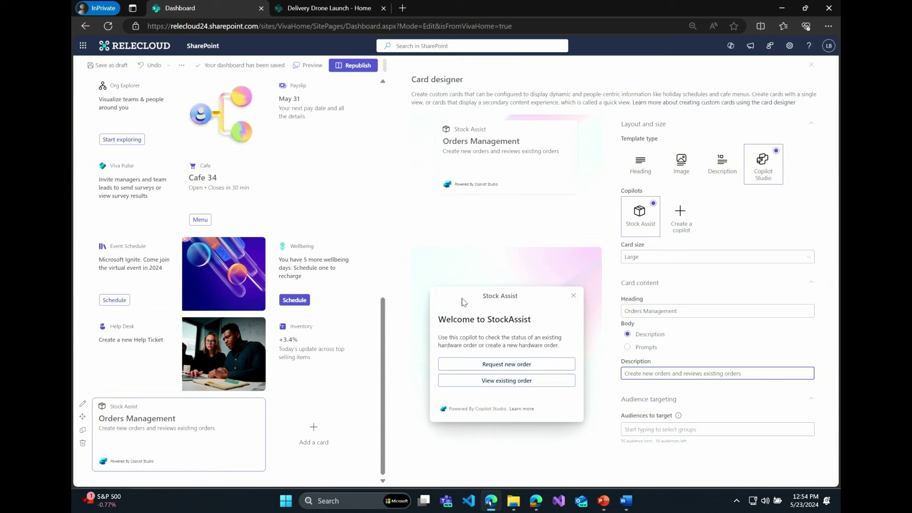
Republish the dashboard, then refresh the Viva Connections home page and expand the dashboard to show all its cards
click(355, 67)
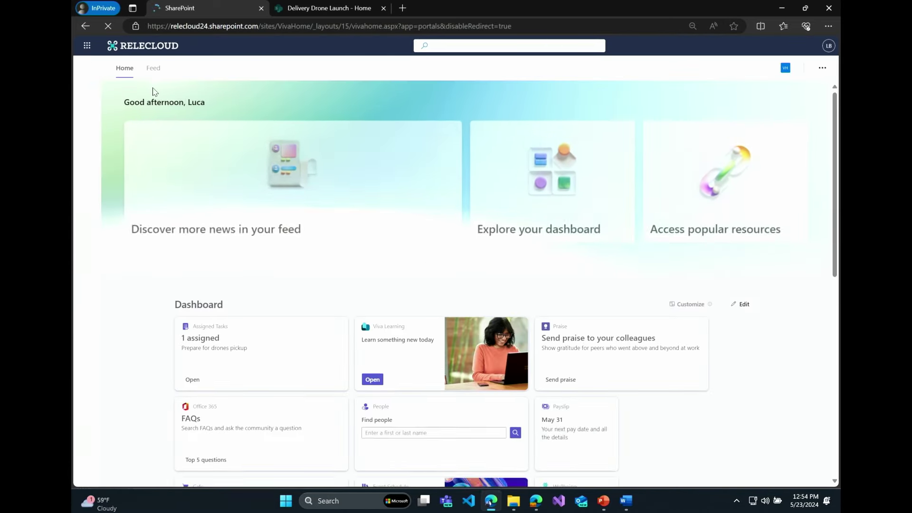
click(110, 27)
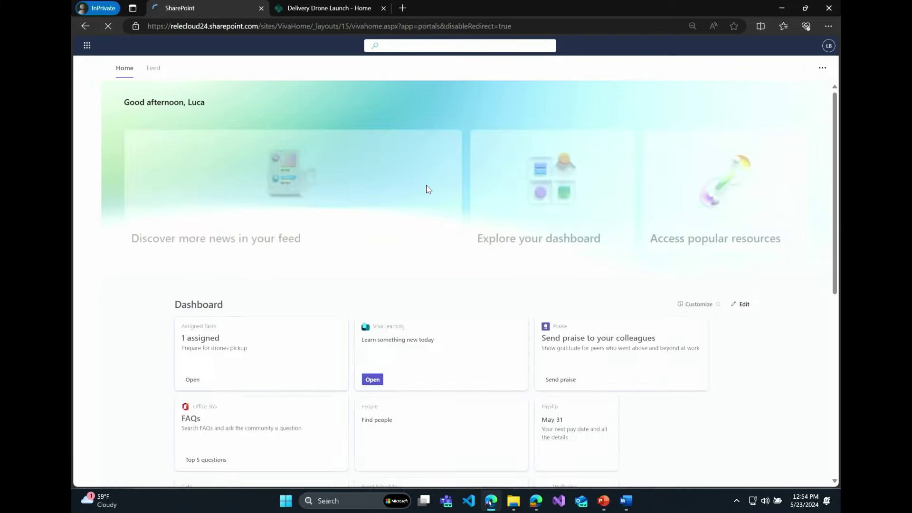
scroll(427, 185, down, 5)
click(462, 394)
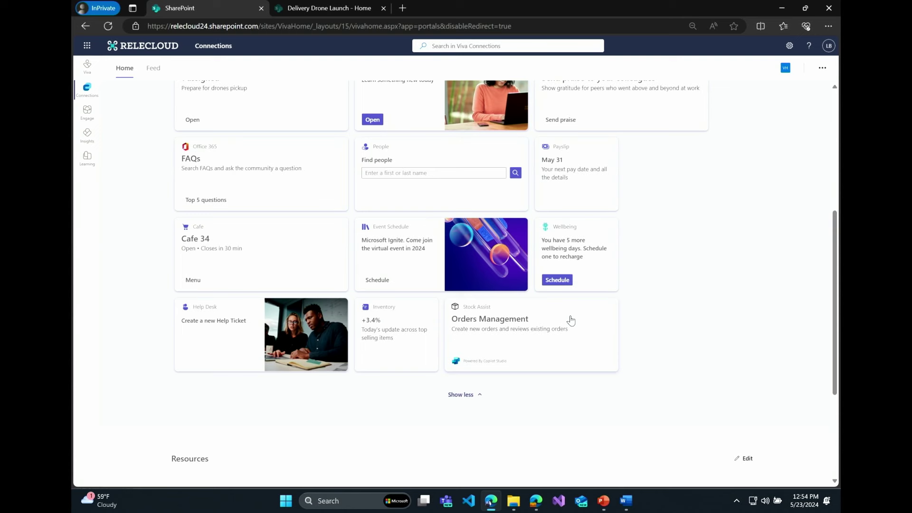
From the Orders Management card, start a new order request for the Surface Pro 10 for Business with 8GB RAM and 256GB SSD
click(571, 321)
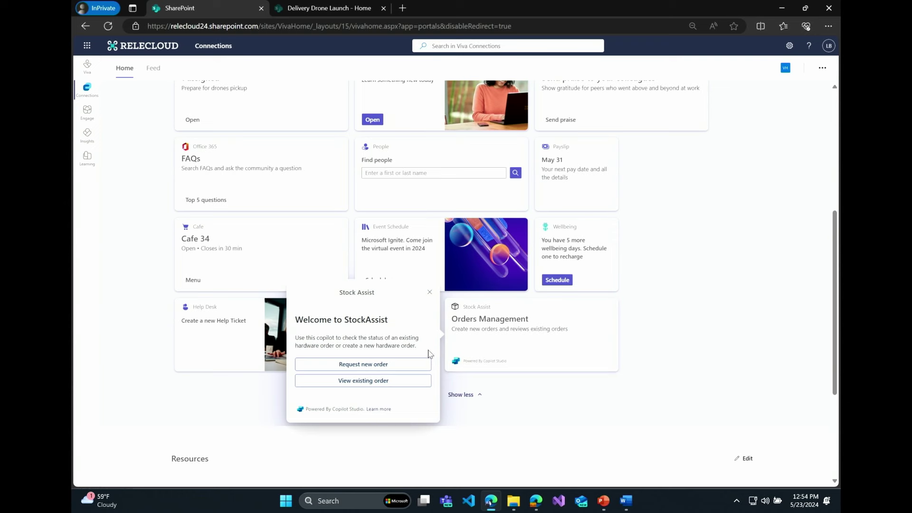
click(386, 365)
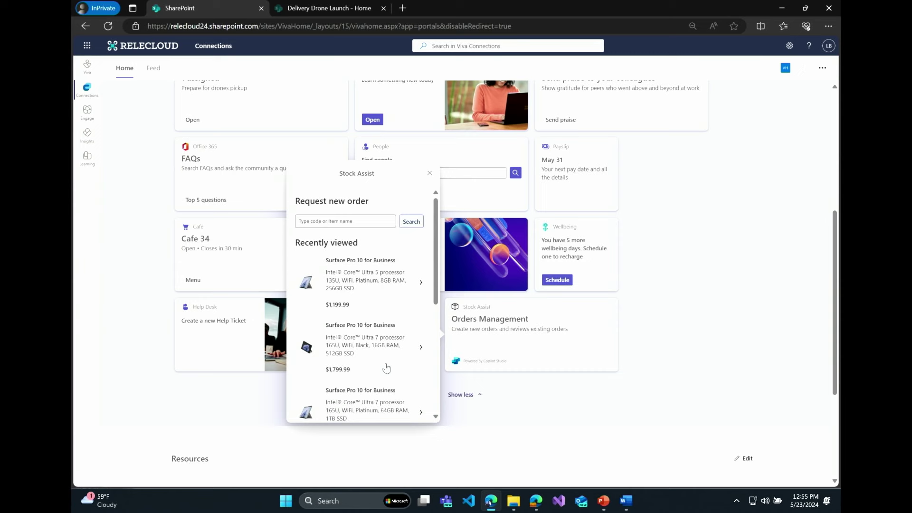
scroll(385, 367, down, 1)
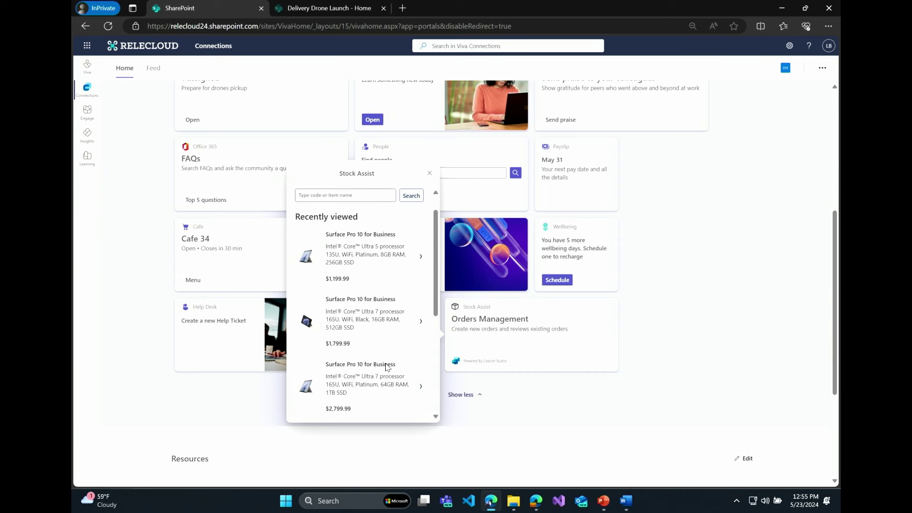
click(340, 284)
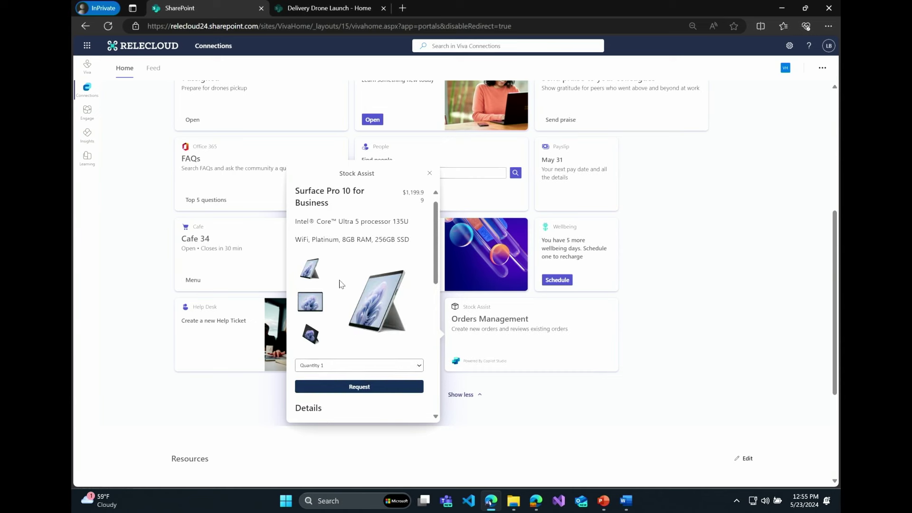
Choose a quantity for the Surface Pro 10 and submit the request, closing the Stock Assist pop-up
click(363, 366)
click(359, 385)
click(359, 388)
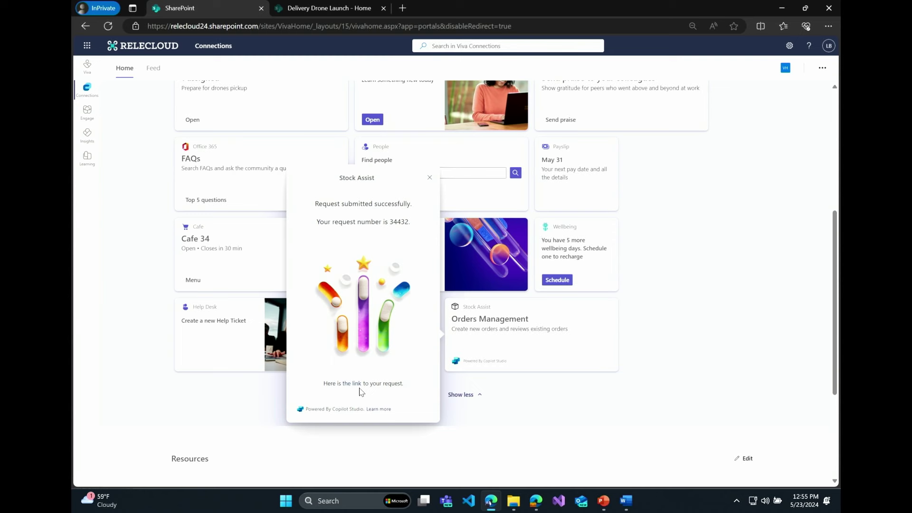
click(429, 177)
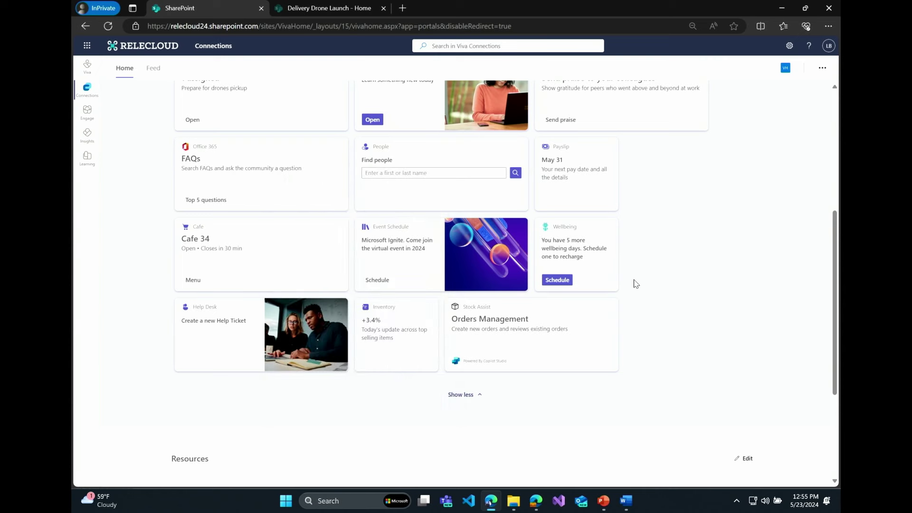
On the Delivery Drone Launch site, ask the Delivery Drone copilot "Can I take a day off due to burn out?"
scroll(635, 283, up, 1)
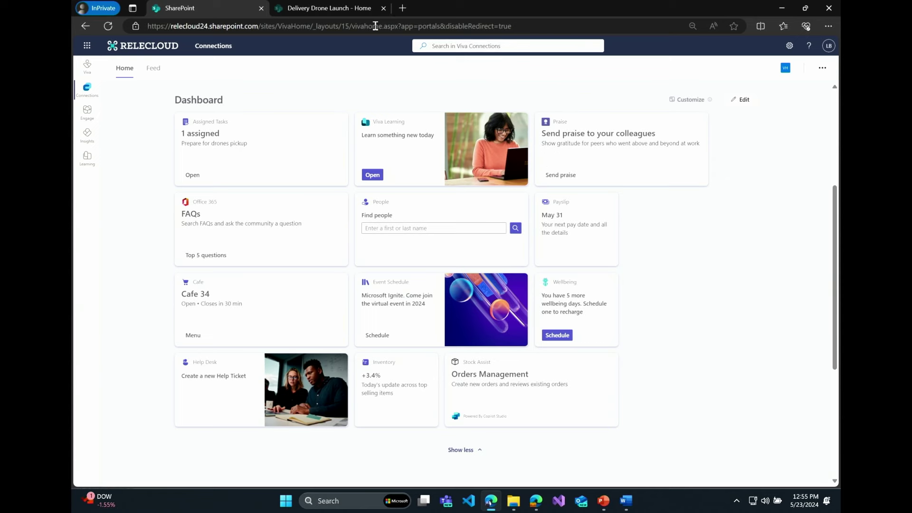
click(357, 10)
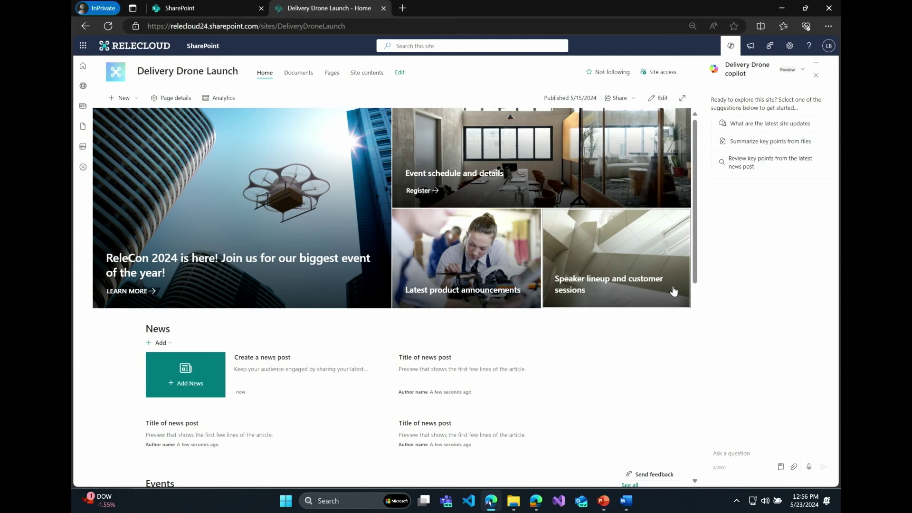
click(735, 456)
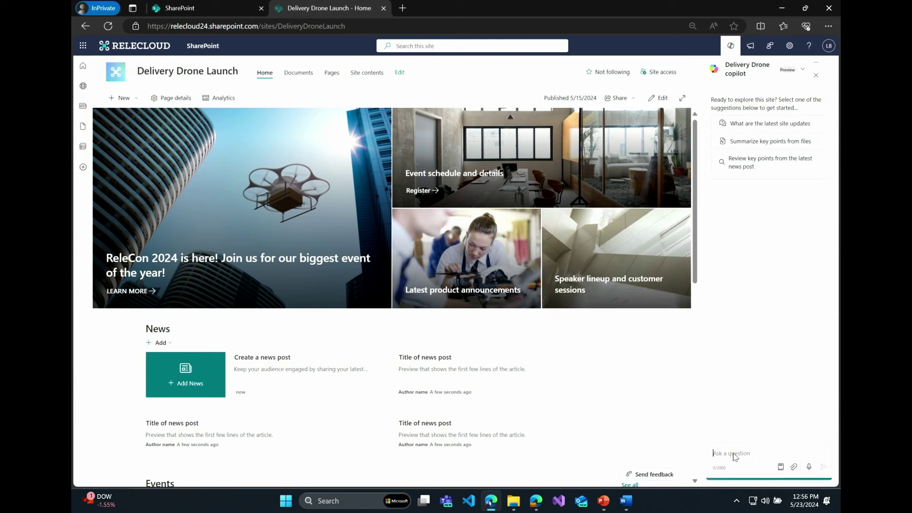
key(super+v)
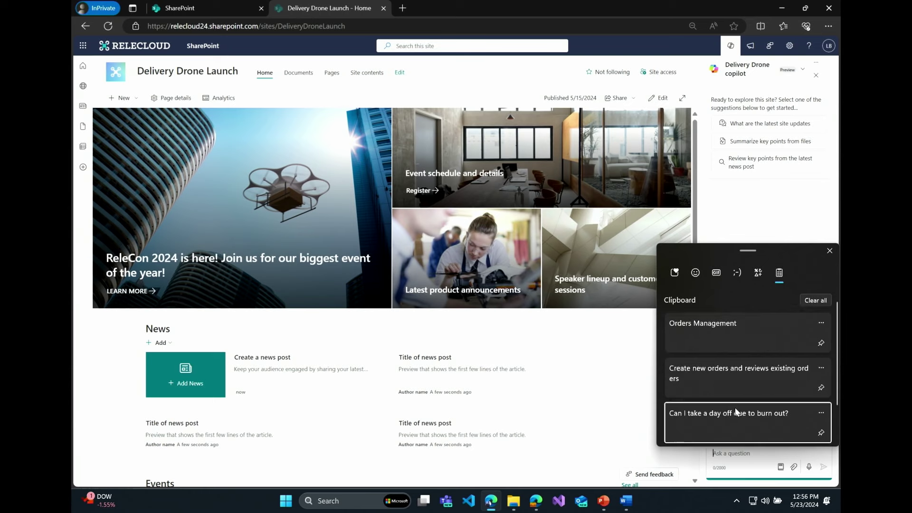
click(736, 412)
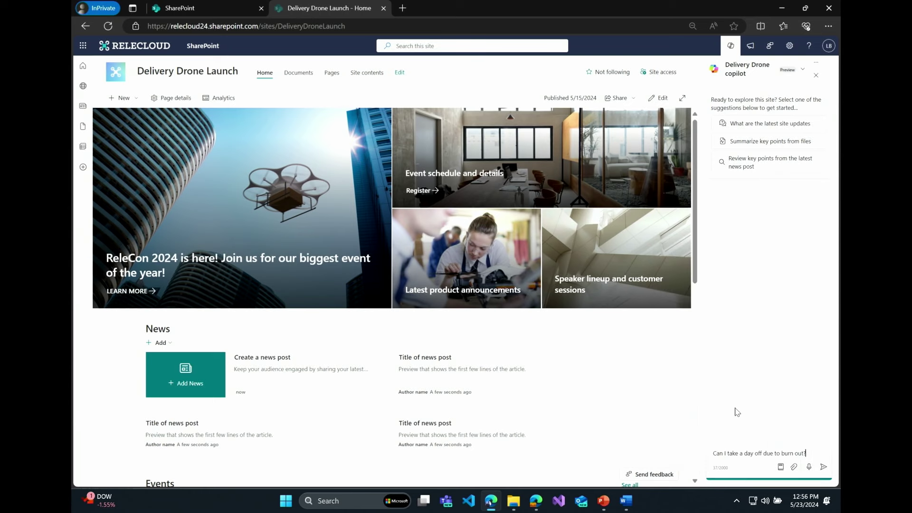
click(825, 467)
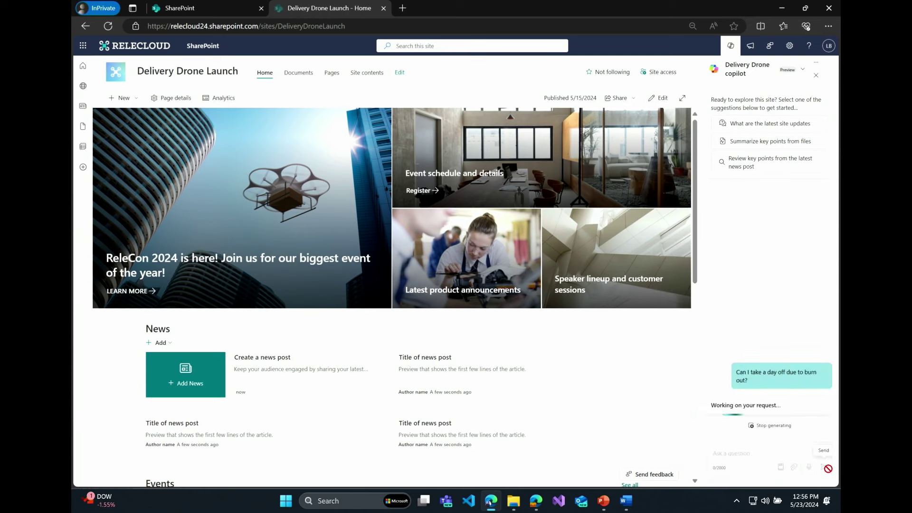